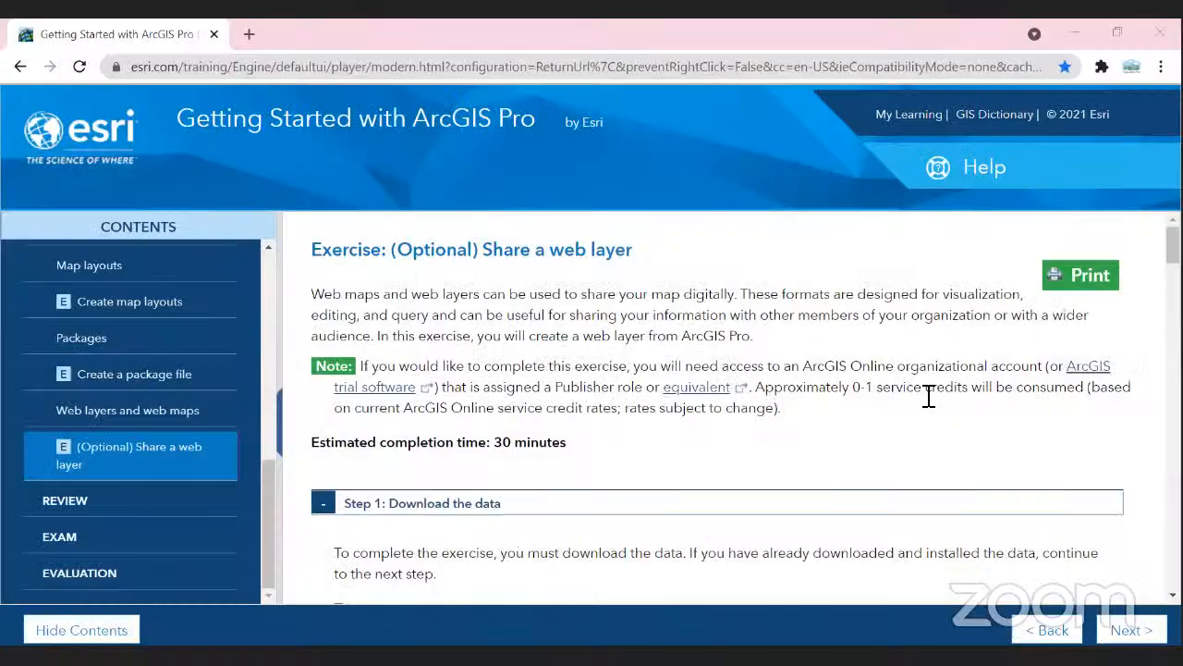
# Go back to the Web layers and web maps lesson and read how web layers and web maps are shared
pyautogui.scroll(-4, 927, 397)
pyautogui.scroll(3, 910, 430)
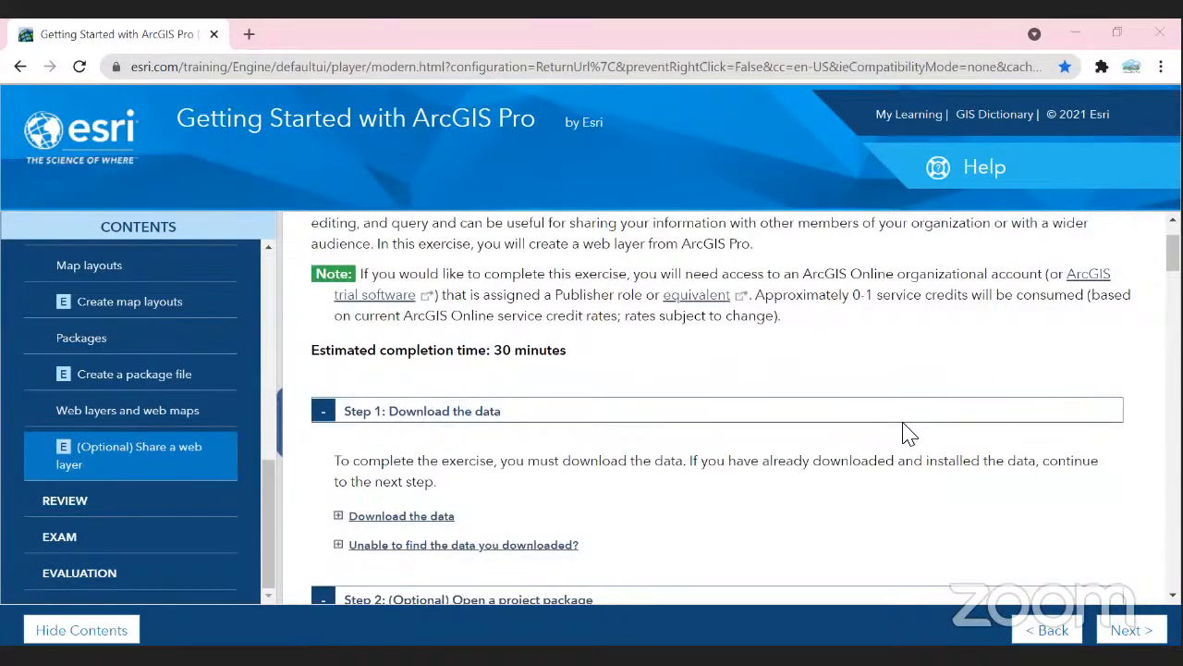
pyautogui.click(1049, 628)
pyautogui.scroll(-2, 739, 378)
pyautogui.scroll(-1, 740, 377)
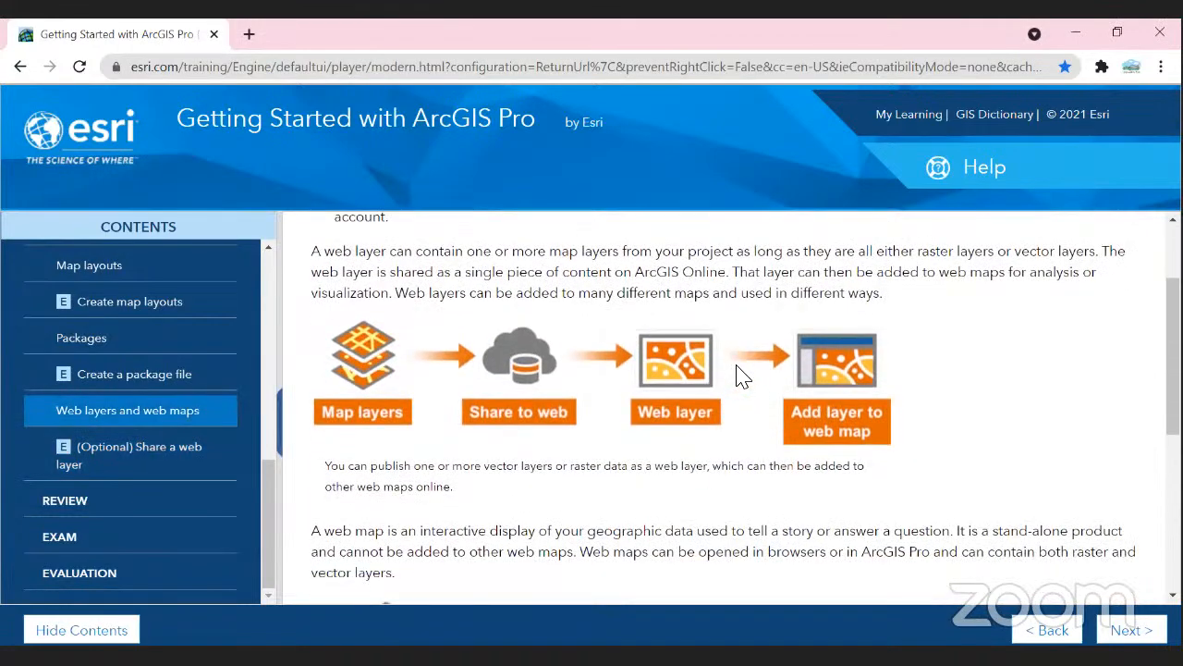
pyautogui.scroll(1, 740, 376)
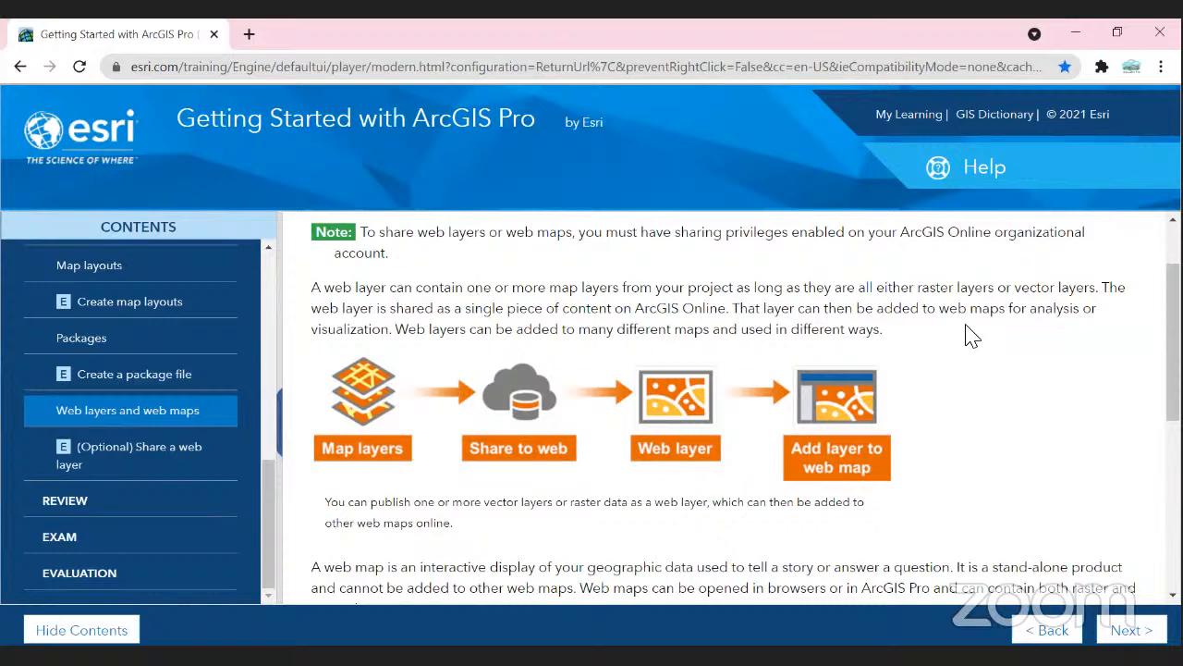
pyautogui.scroll(-1, 975, 336)
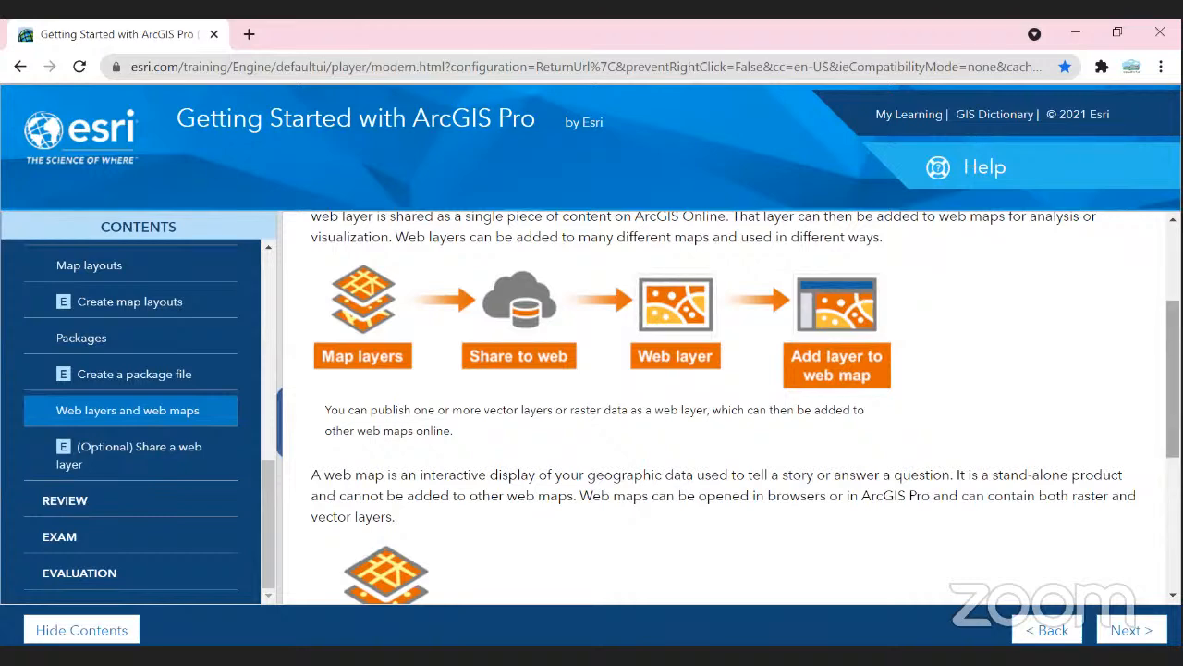
pyautogui.scroll(-3, 746, 407)
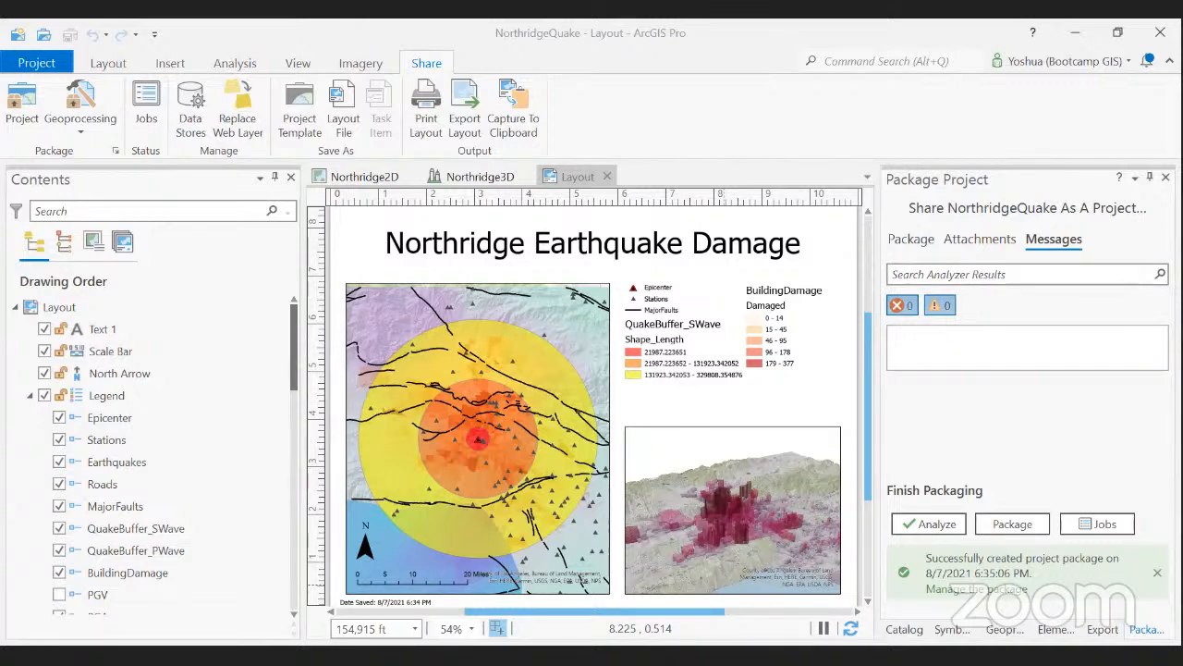
# Switch to ArcGIS Pro and add a new map to the NorthridgeQuake project from the Catalog's Maps folder
pyautogui.click(386, 182)
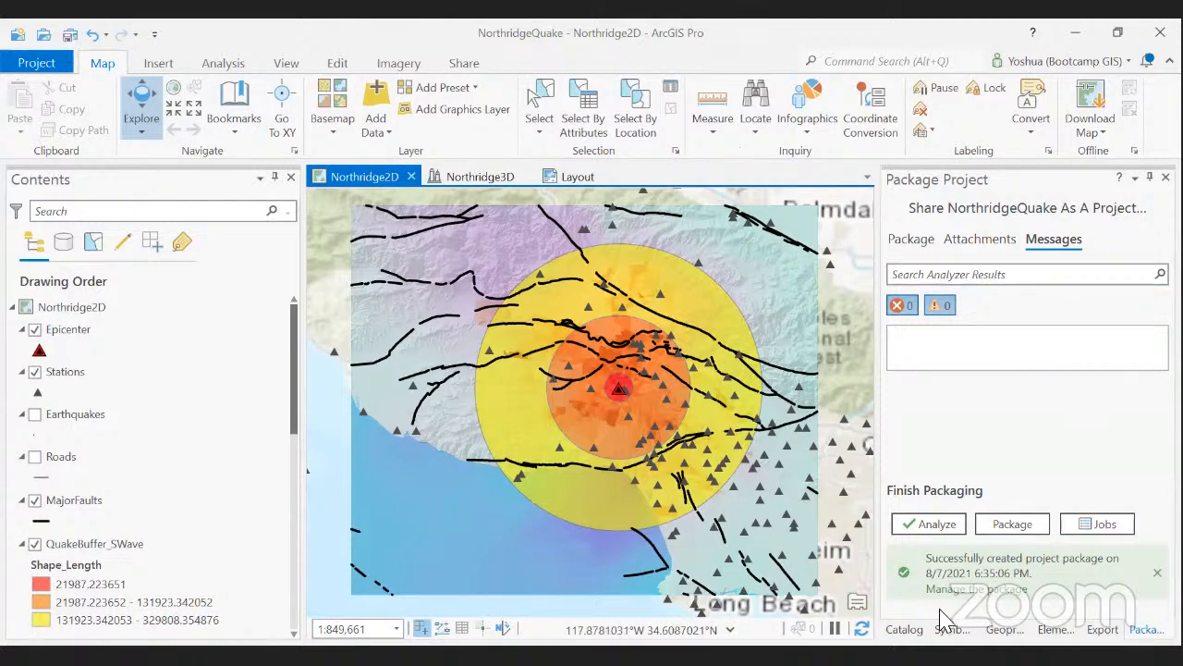
pyautogui.click(904, 628)
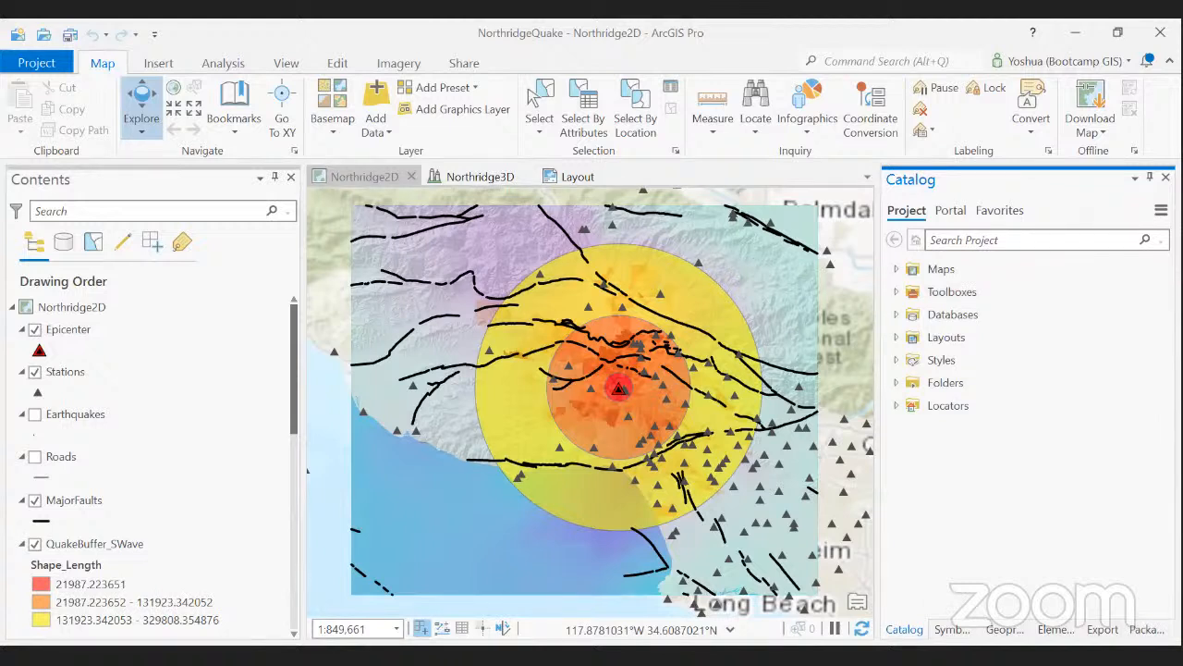
pyautogui.rightClick(937, 267)
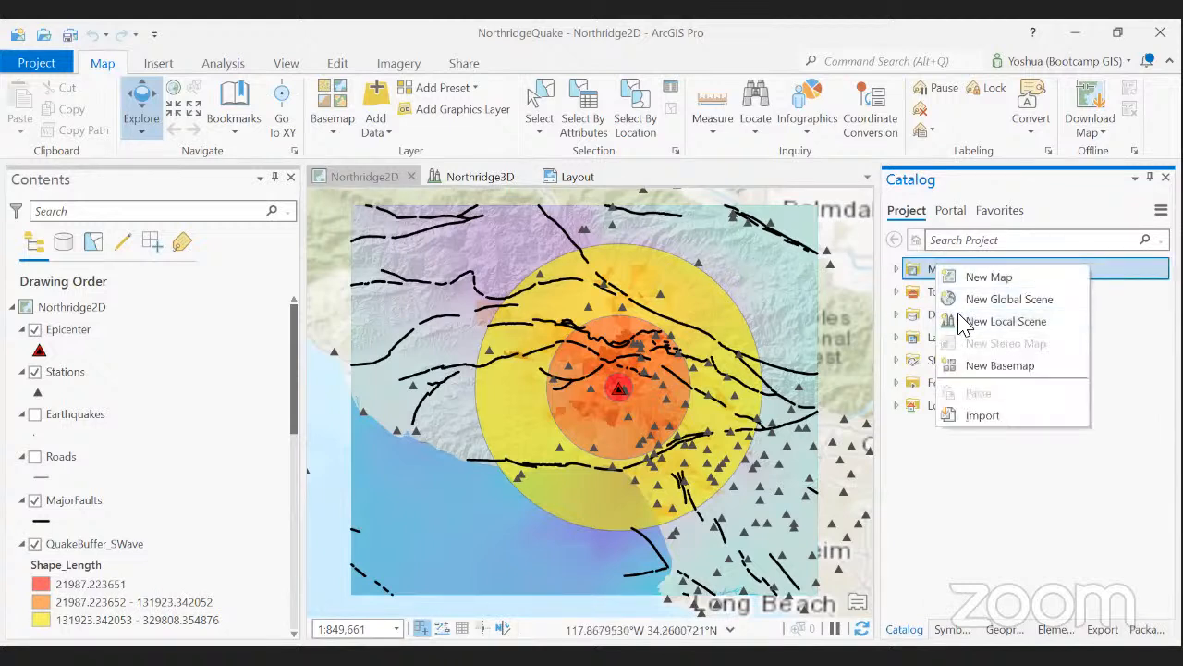
pyautogui.click(980, 280)
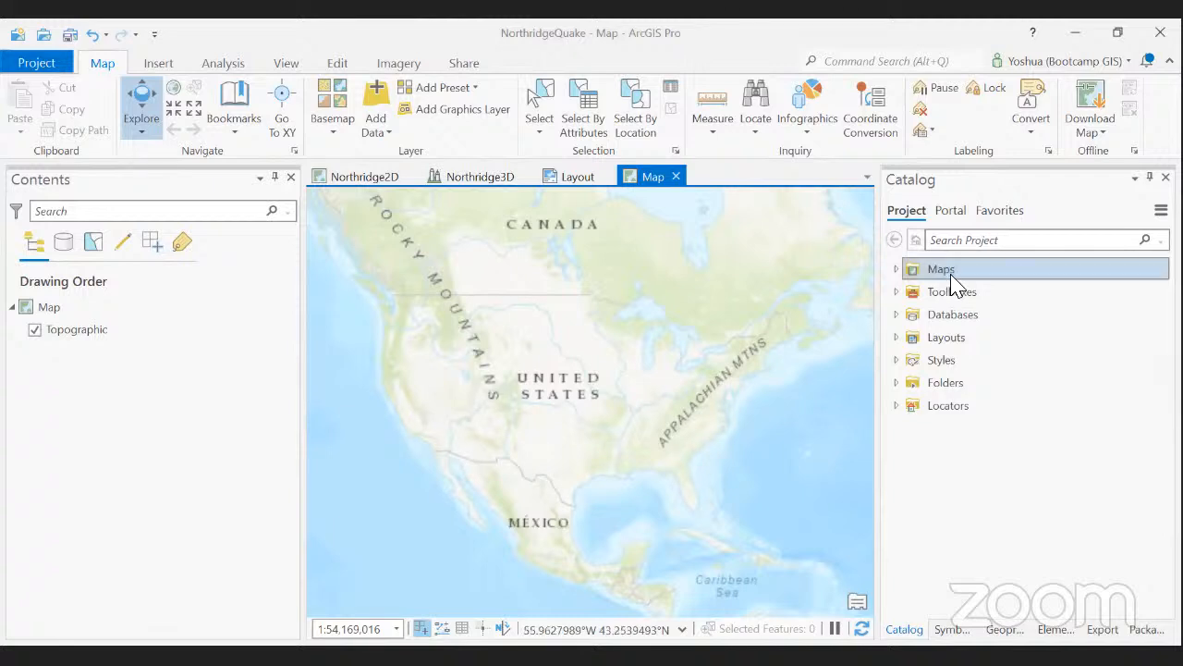
# Rename the newly added map in the project as NorthridgeWeb
pyautogui.doubleClick(906, 269)
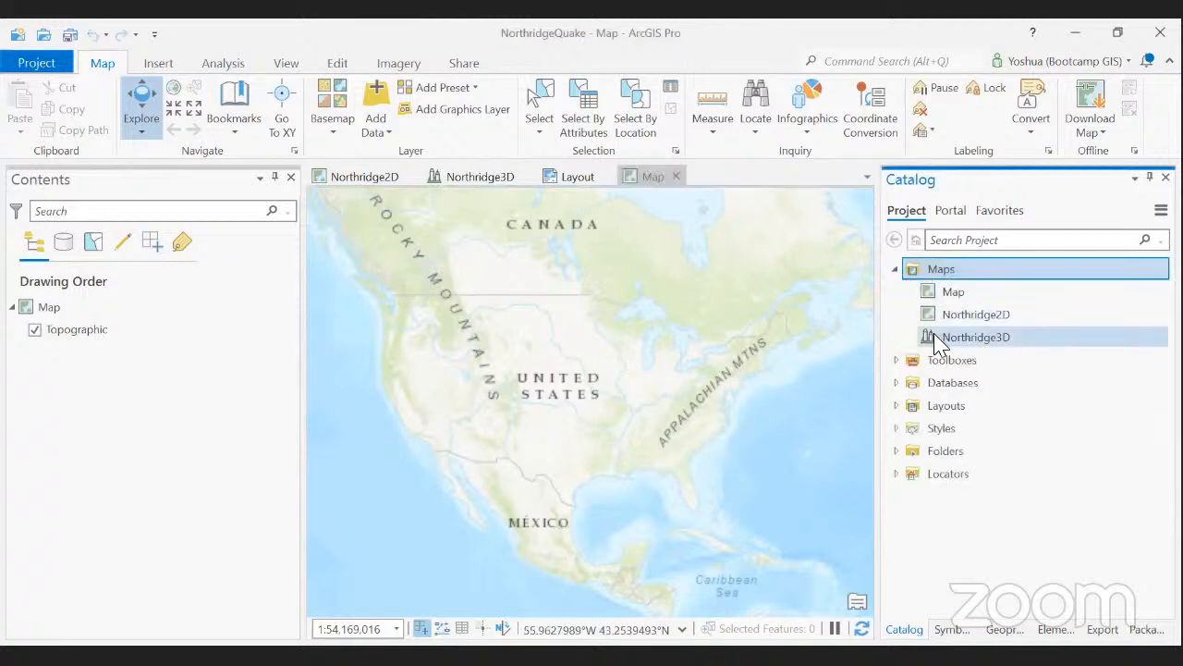
pyautogui.click(948, 303)
pyautogui.rightClick(947, 301)
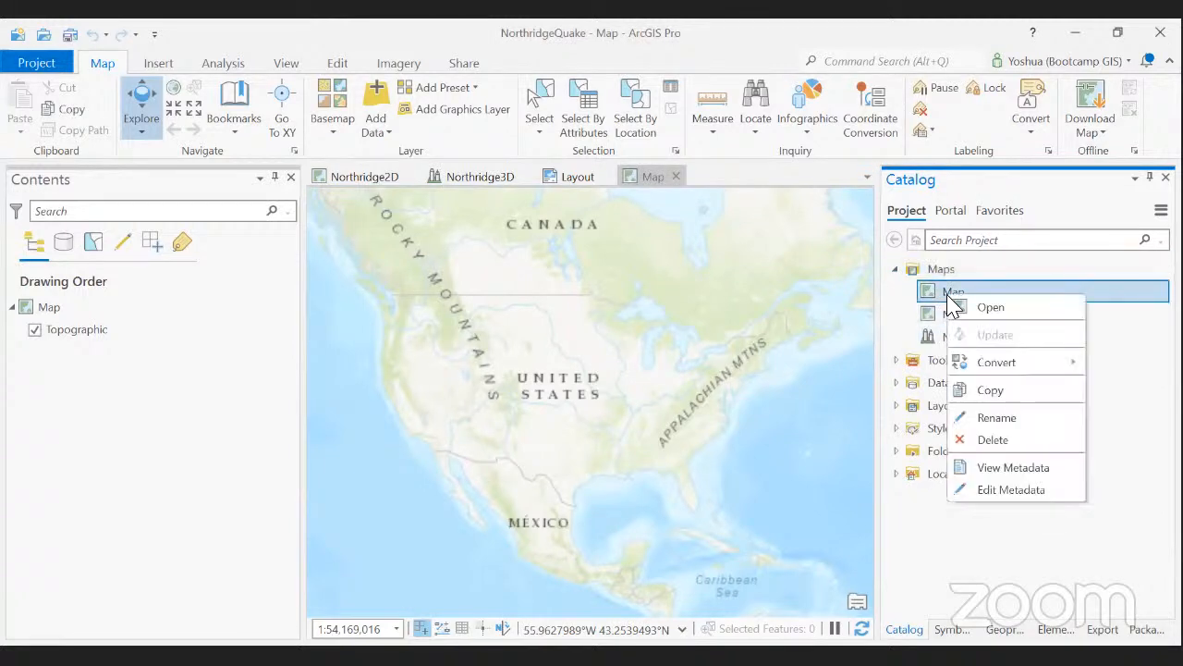
pyautogui.click(985, 423)
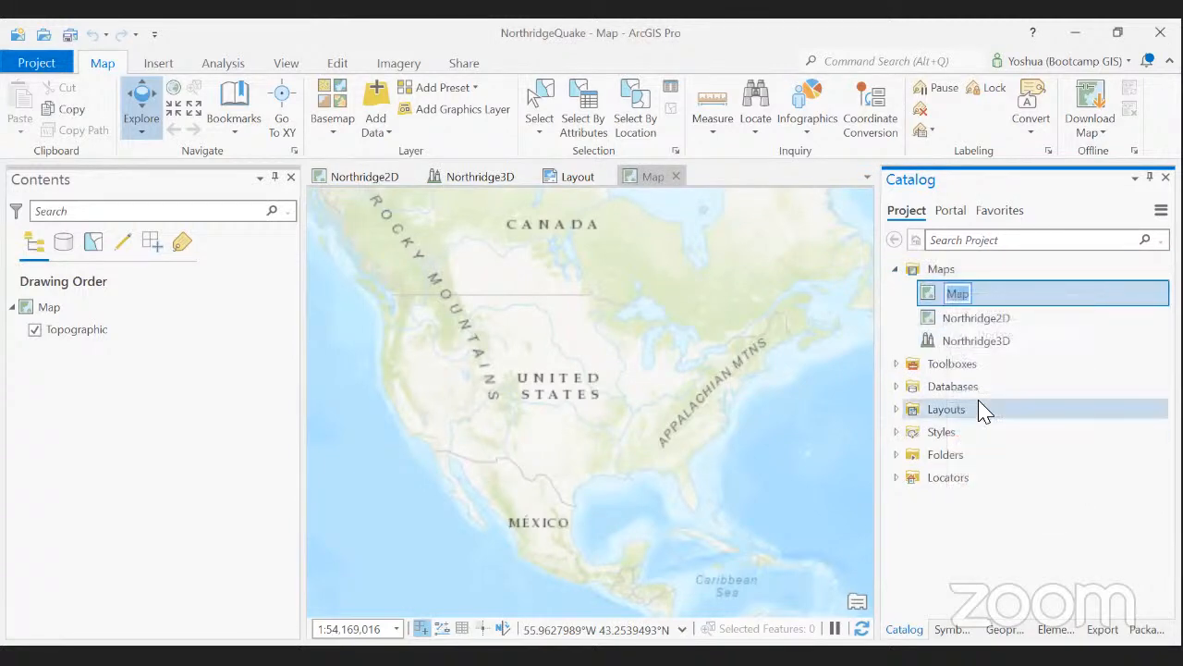
pyautogui.write('NorthridgeWeb')
pyautogui.press('Return')
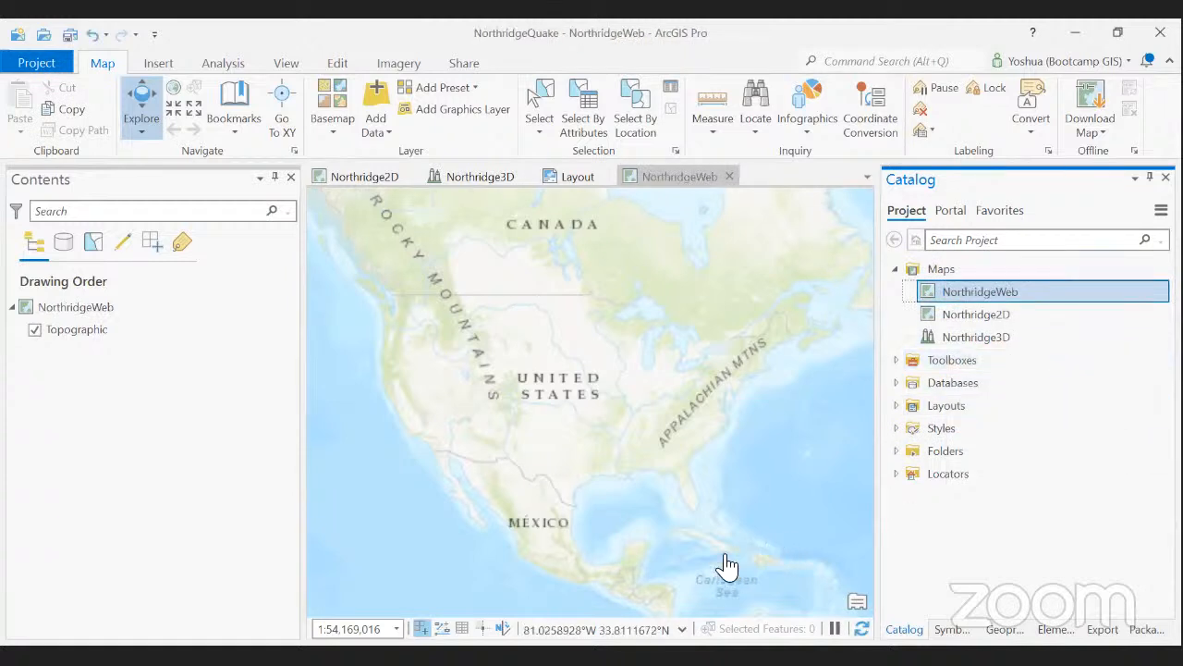
pyautogui.click(689, 176)
pyautogui.click(705, 232)
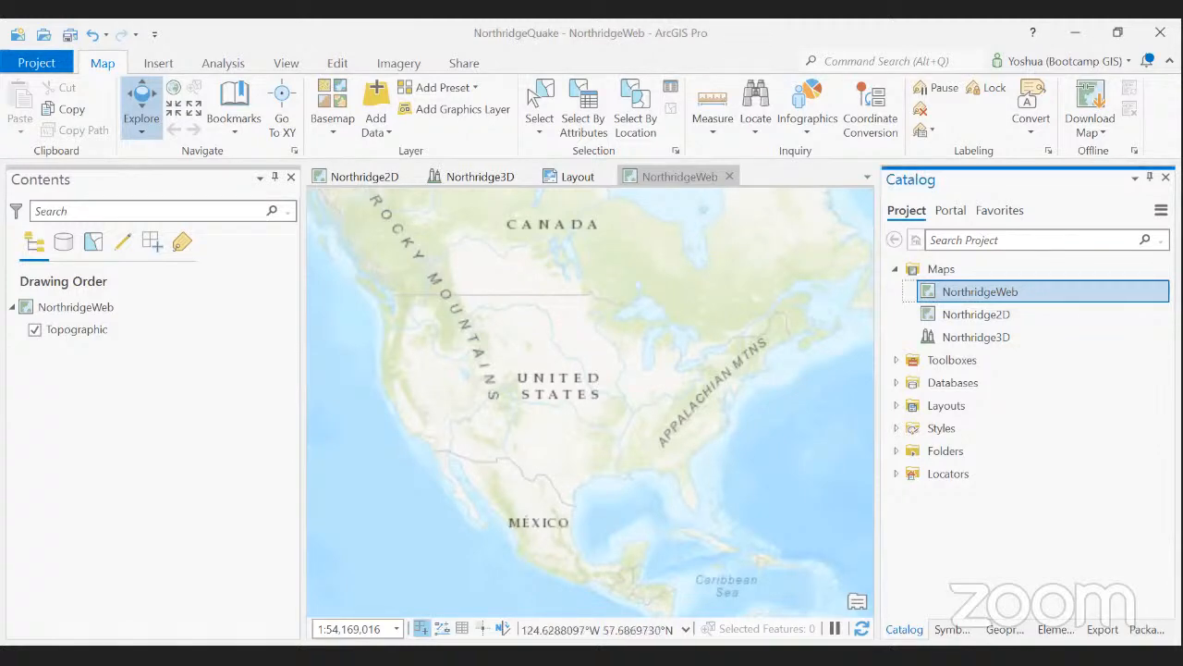
# Copy the MajorFaults, QuakeBuffer_SWave, QuakeBuffer_PWave and BuildingDamage layers from the Northridge2D map, and switch to the NorthridgeWeb map
pyautogui.click(369, 177)
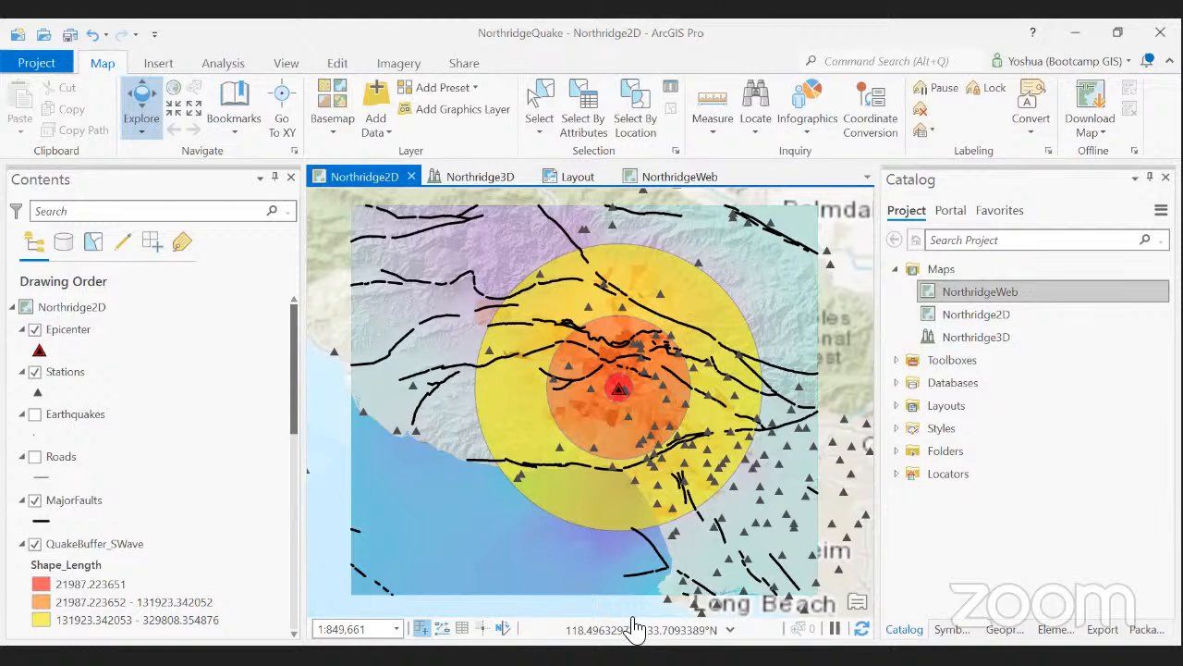
pyautogui.scroll(-1, 127, 475)
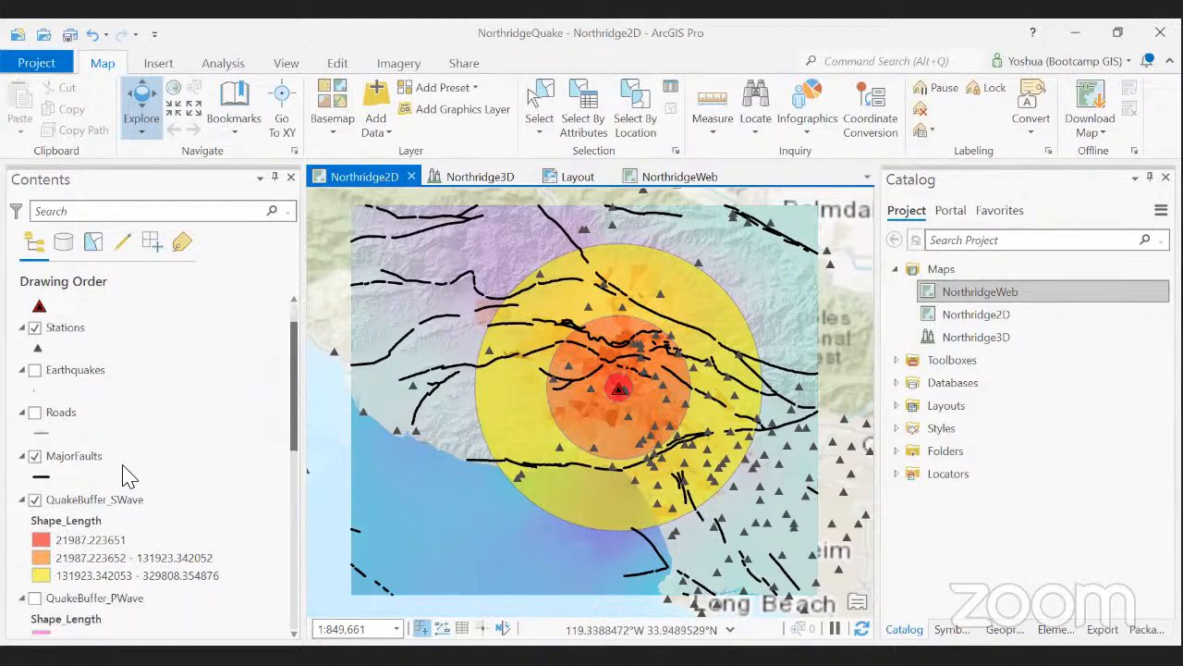
pyautogui.scroll(-4, 128, 476)
pyautogui.scroll(5, 128, 475)
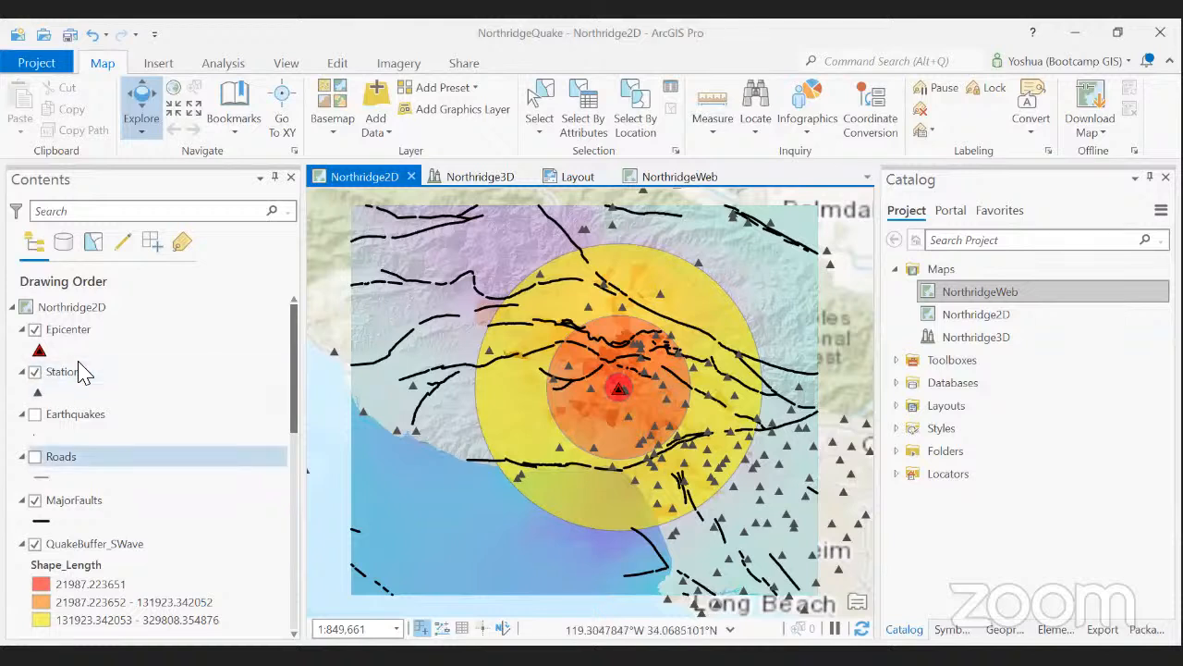
pyautogui.click(76, 504)
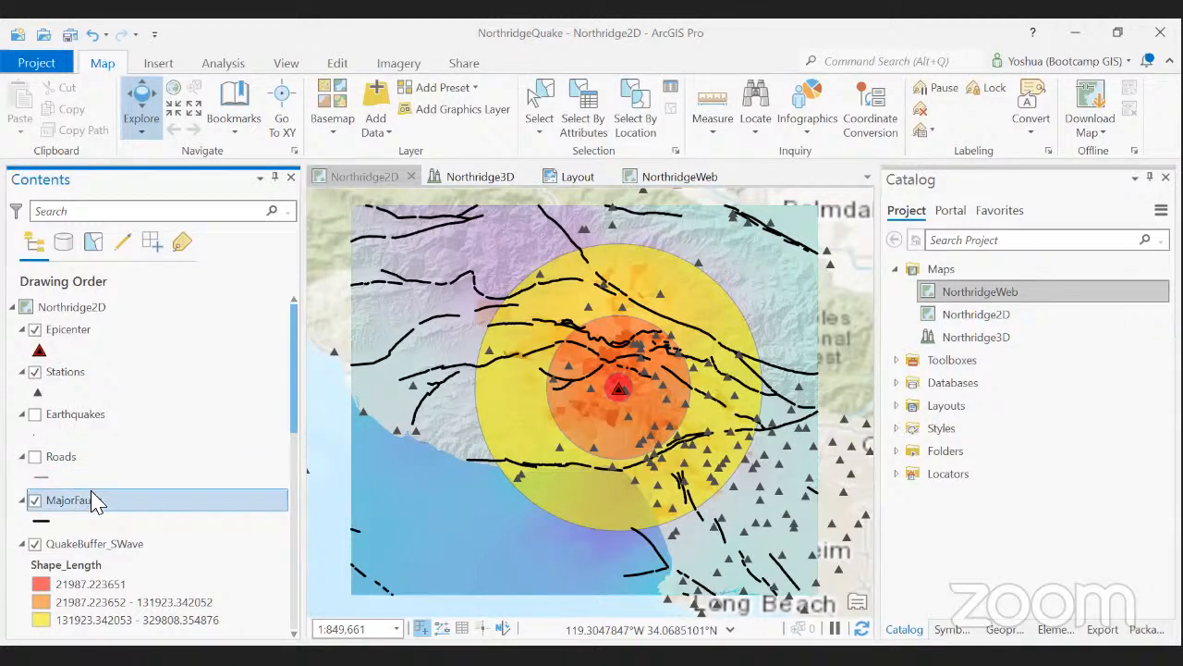
pyautogui.scroll(-3, 95, 500)
pyautogui.keyDown('ctrl'); pyautogui.click(129, 412); pyautogui.keyUp('ctrl')
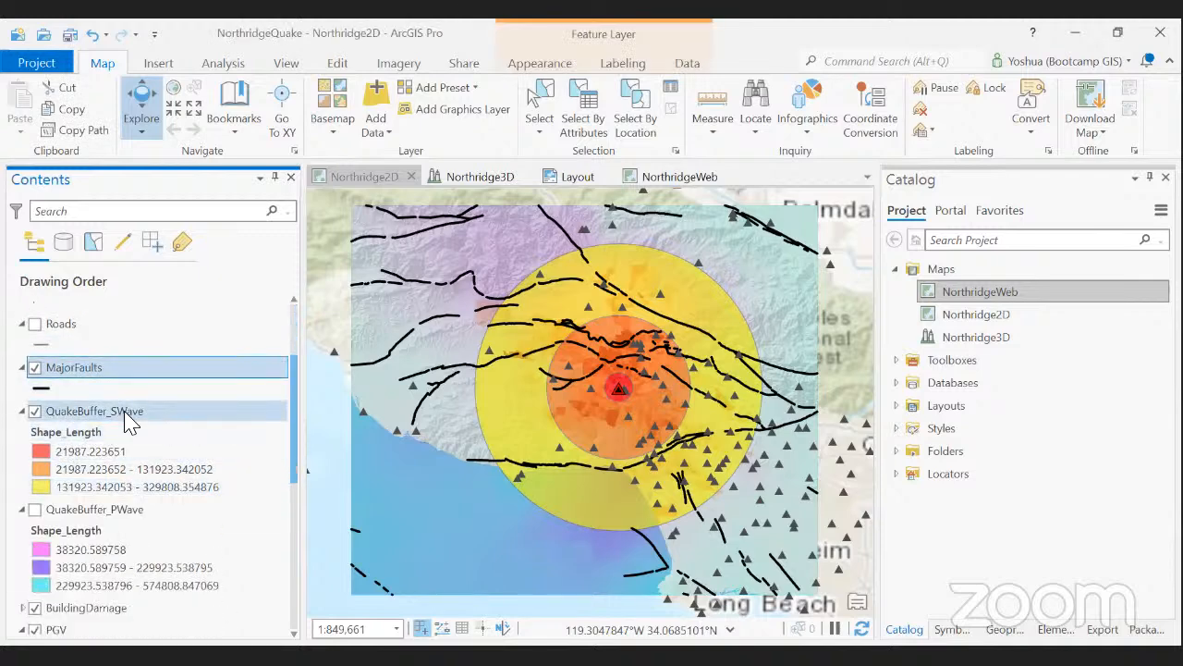
pyautogui.keyDown('ctrl'); pyautogui.click(118, 509); pyautogui.keyUp('ctrl')
pyautogui.scroll(-3, 120, 520)
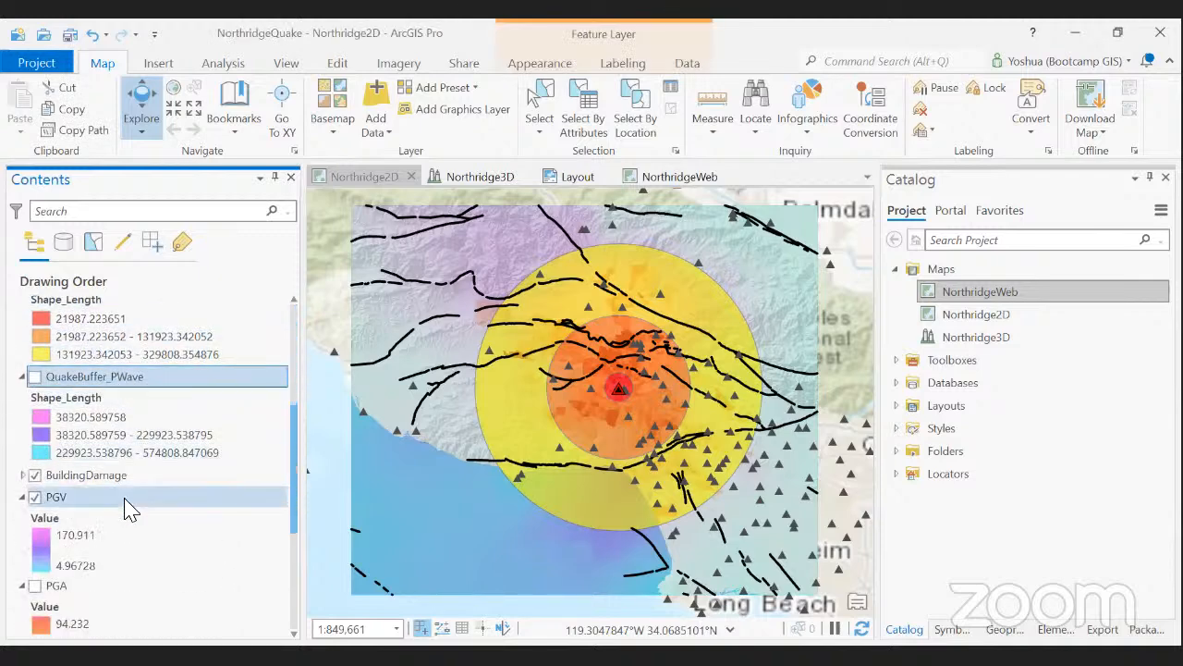
pyautogui.scroll(3, 129, 481)
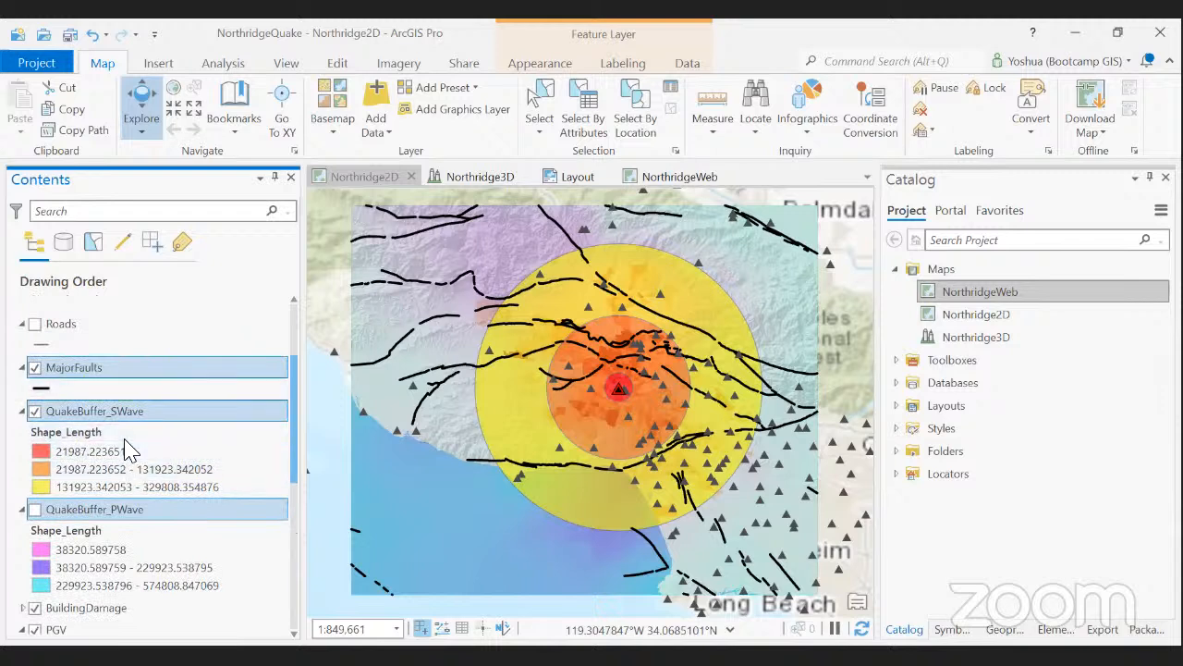
pyautogui.scroll(-1, 132, 461)
pyautogui.keyDown('ctrl'); pyautogui.click(92, 564); pyautogui.keyUp('ctrl')
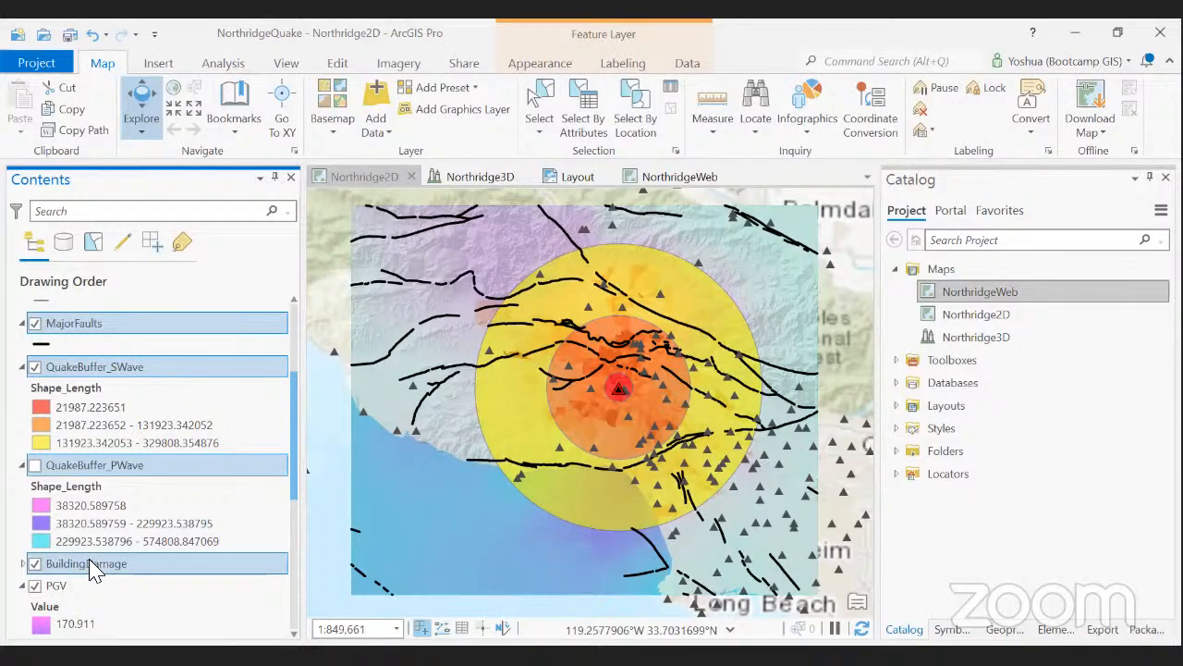
pyautogui.rightClick(237, 322)
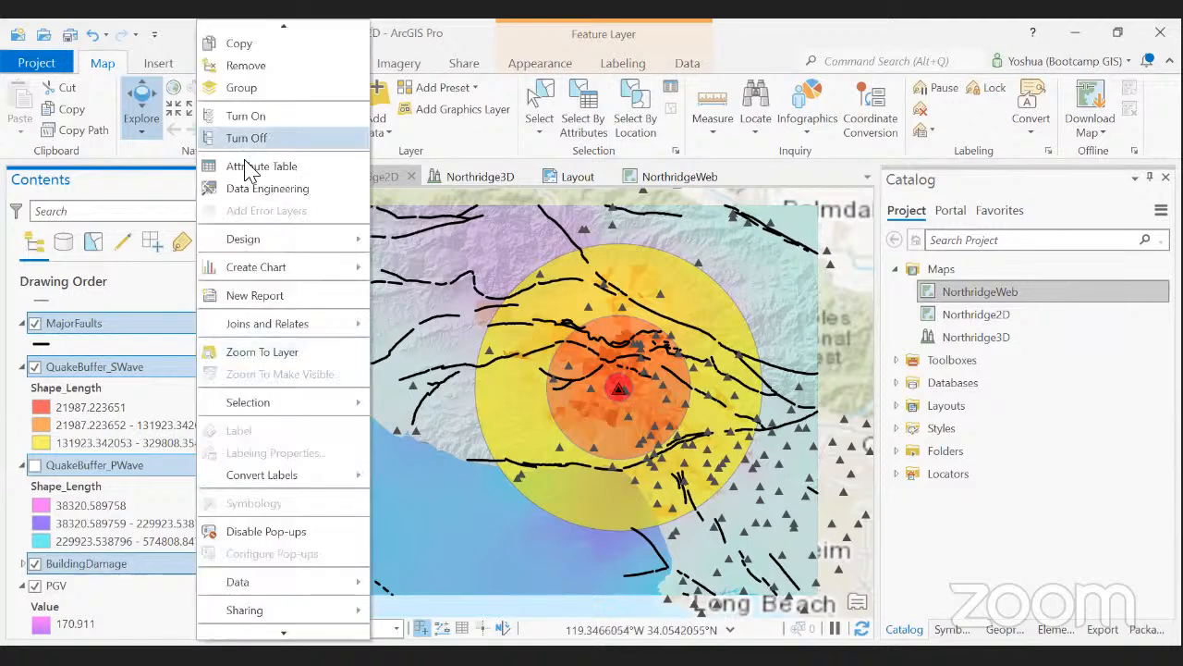
pyautogui.click(246, 165)
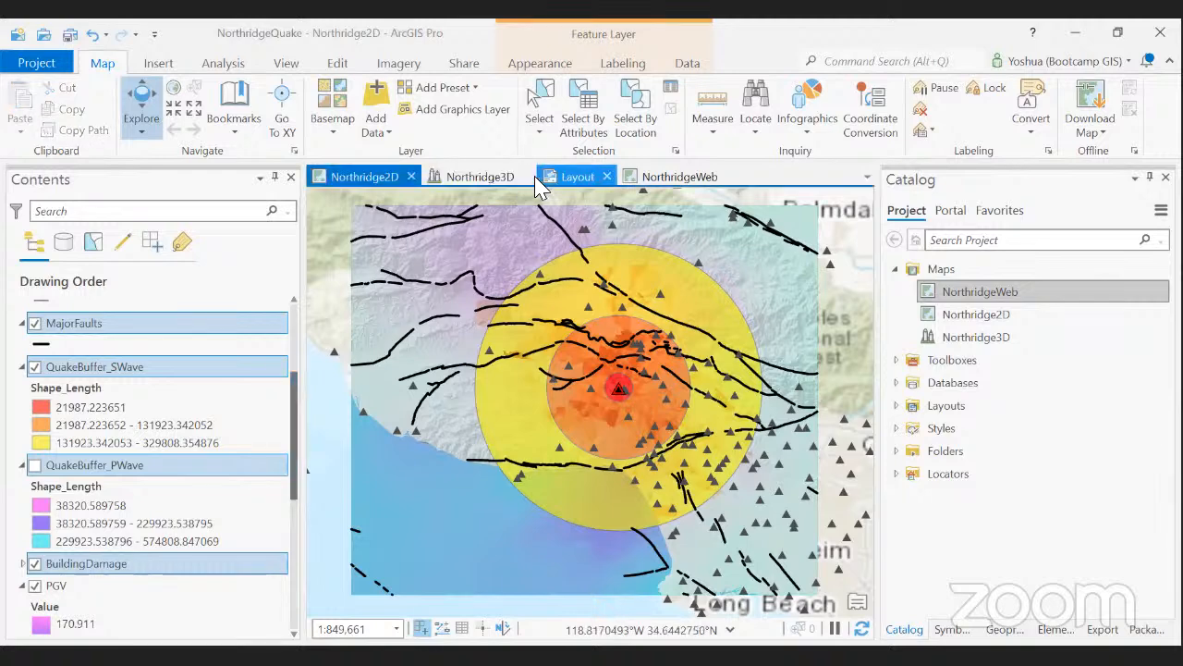
pyautogui.click(676, 181)
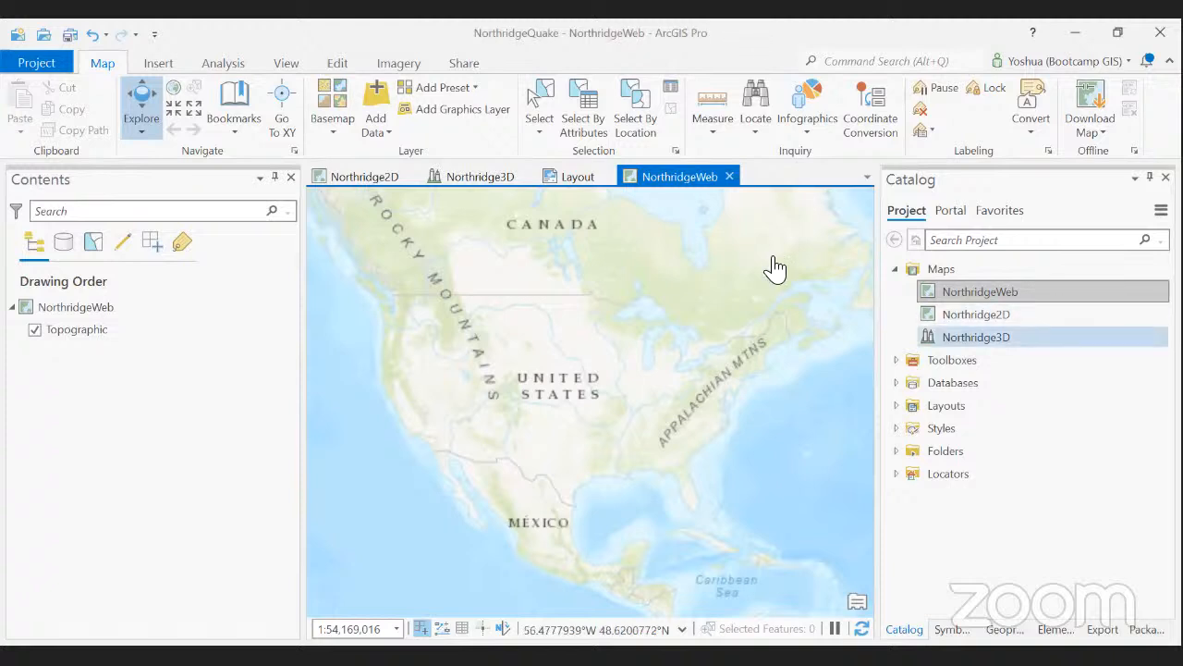
pyautogui.rightClick(959, 303)
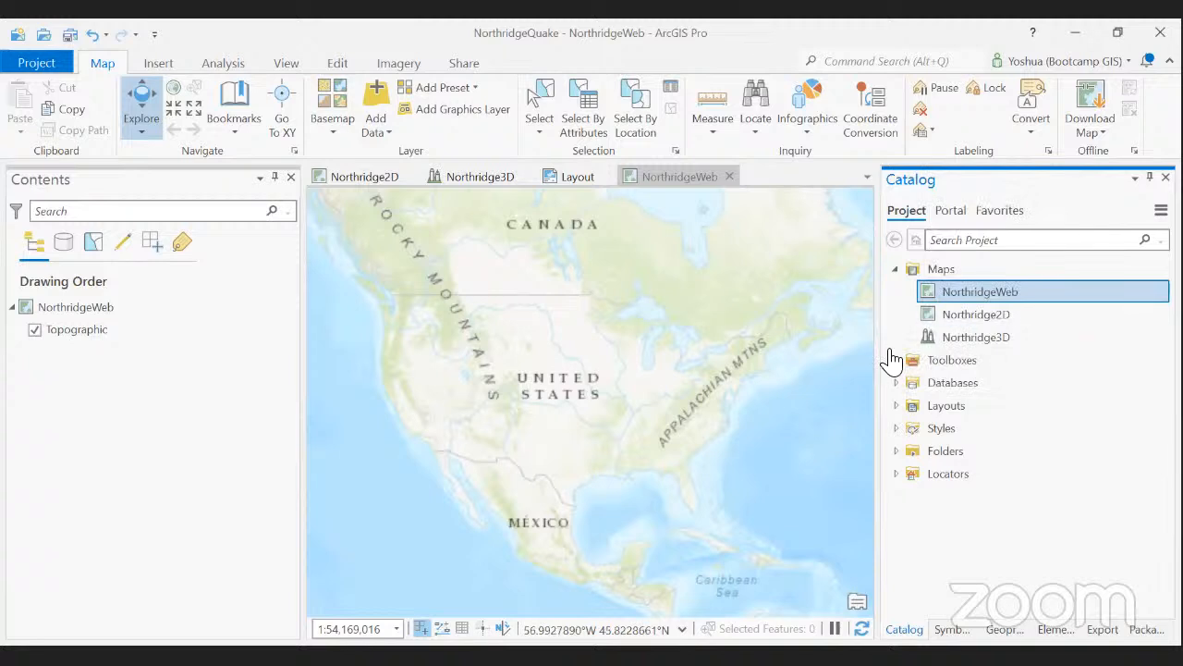
pyautogui.rightClick(1006, 305)
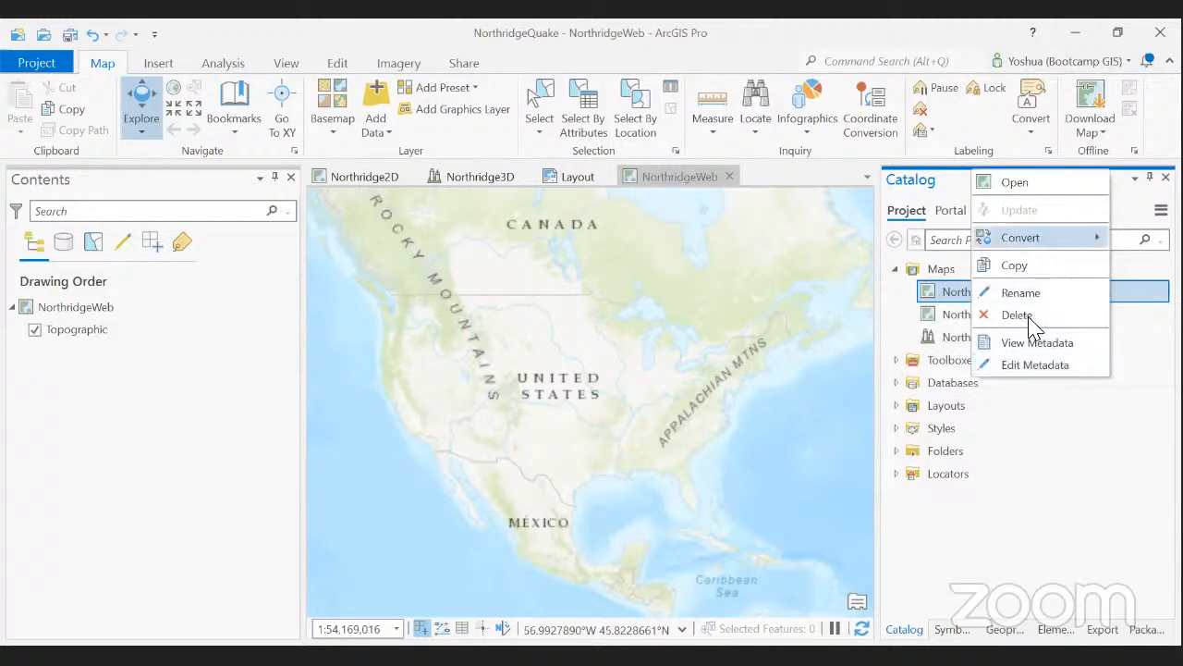
pyautogui.click(782, 397)
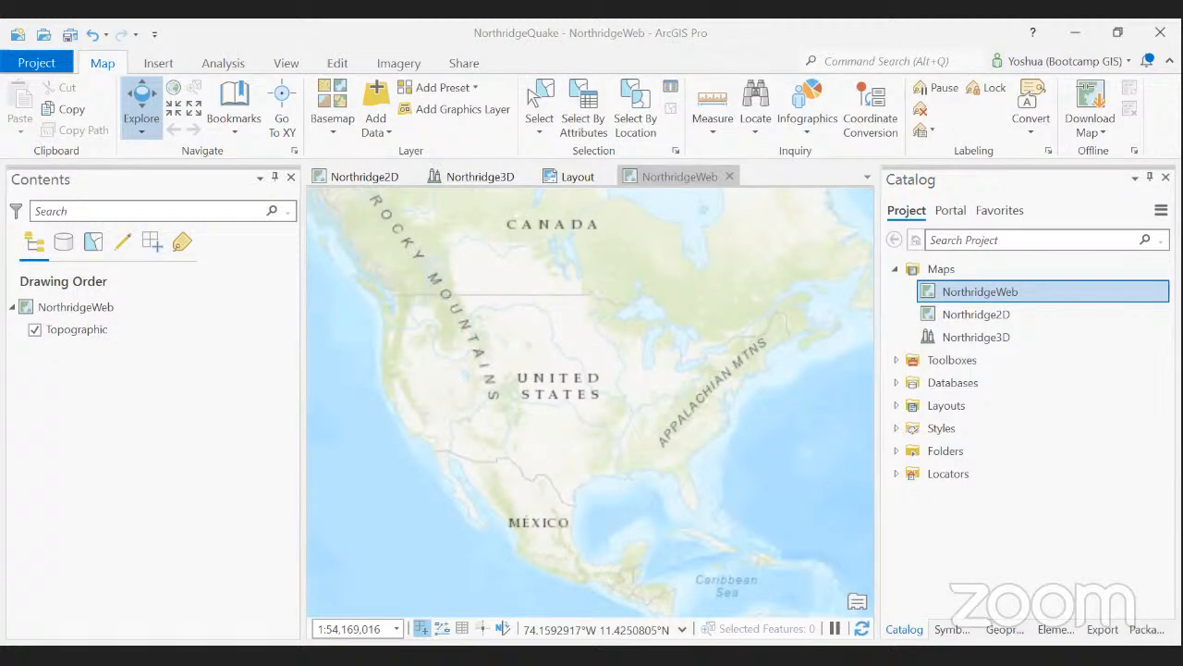
# Paste the four copied layers into the NorthridgeWeb map
pyautogui.click(103, 287)
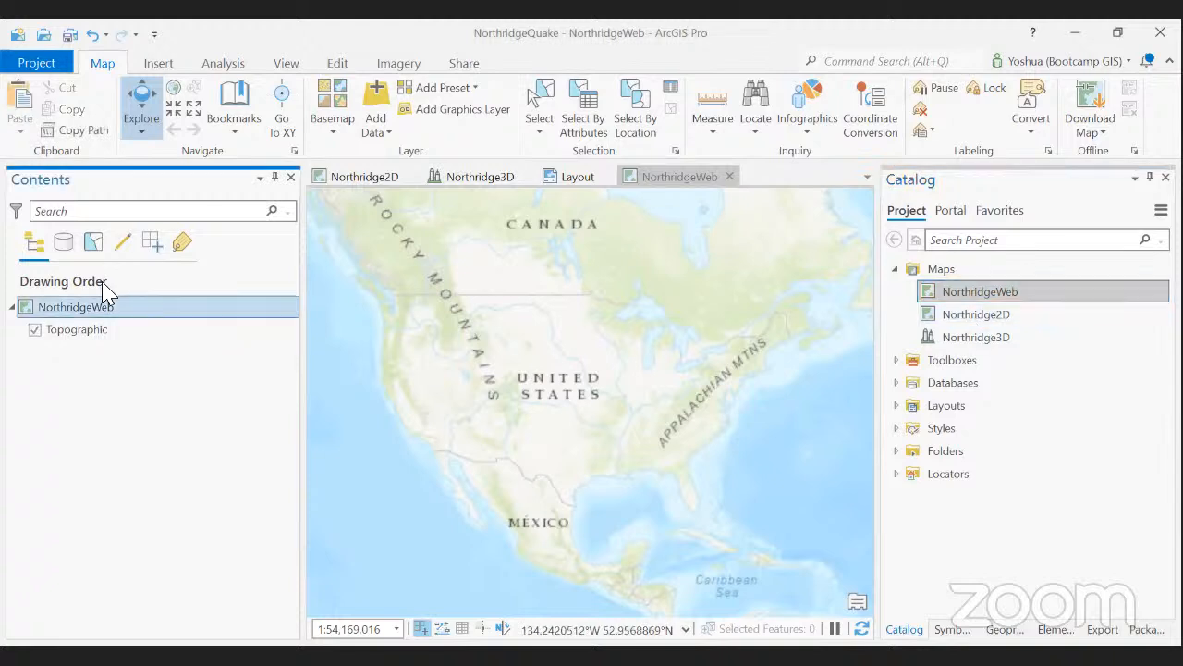
pyautogui.rightClick(107, 301)
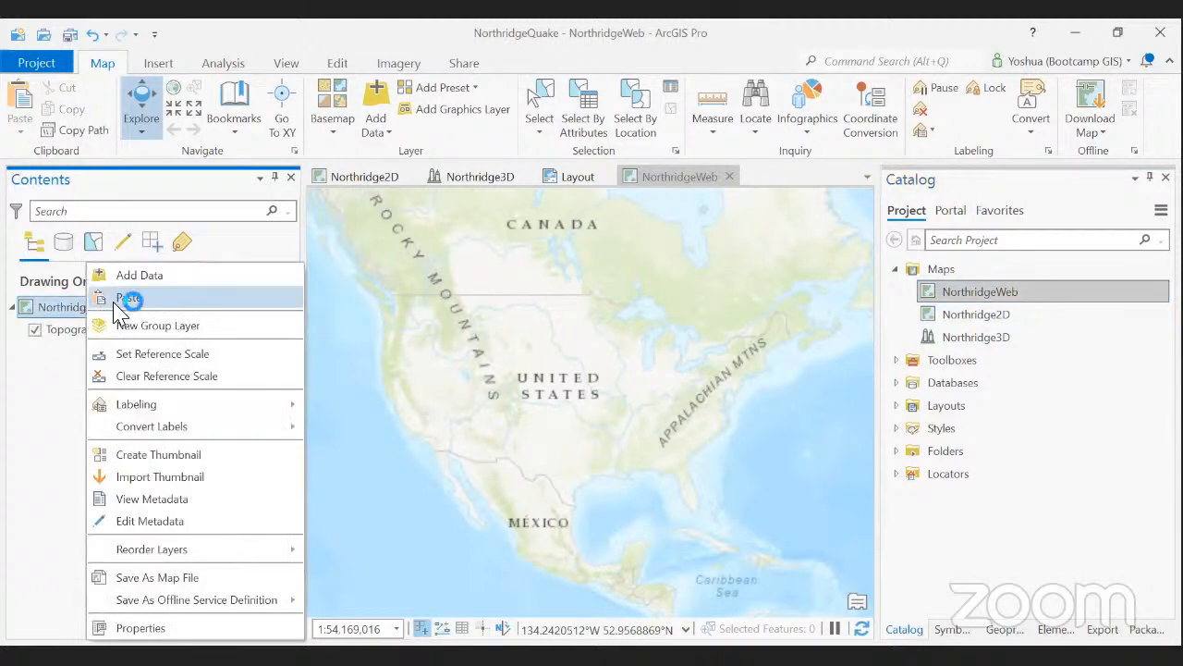
pyautogui.click(129, 298)
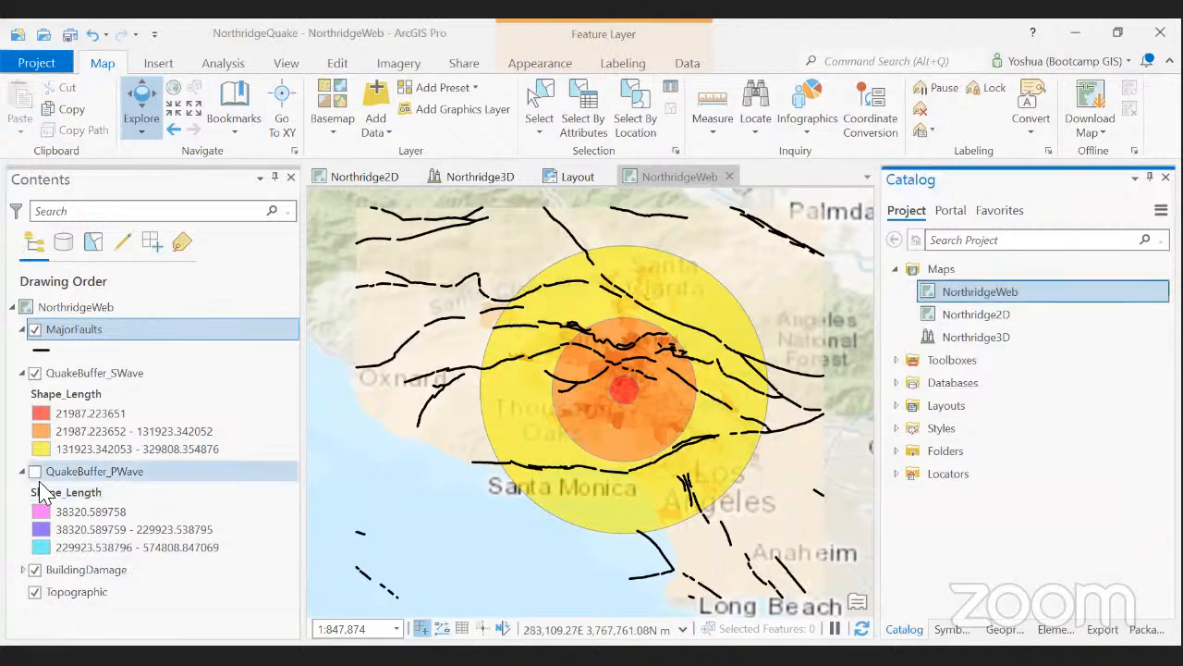
# Turn on the QuakeBuffer_PWave layer in the NorthridgeWeb map and save the project
pyautogui.click(35, 471)
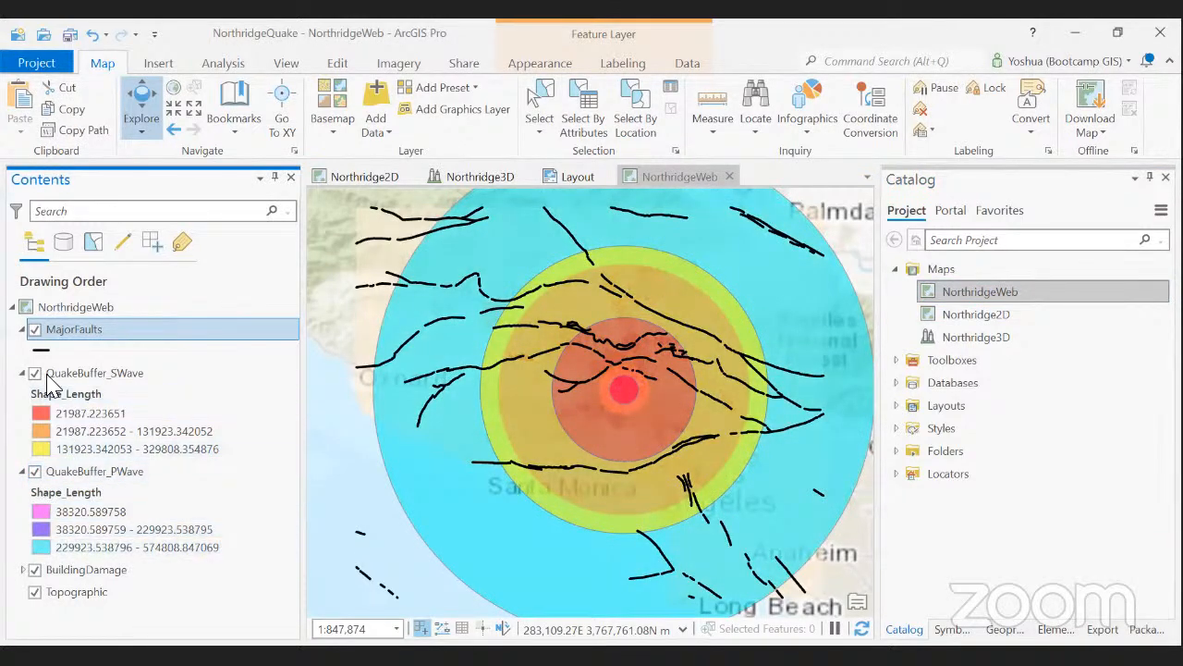
pyautogui.click(36, 64)
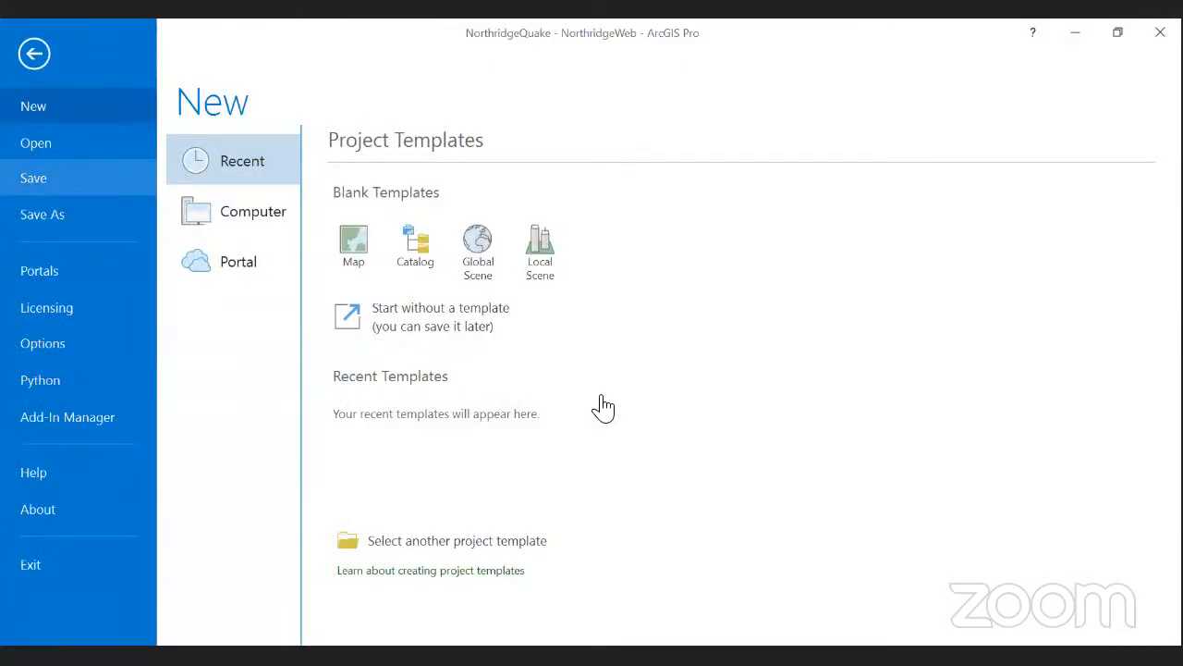
pyautogui.press('Escape')
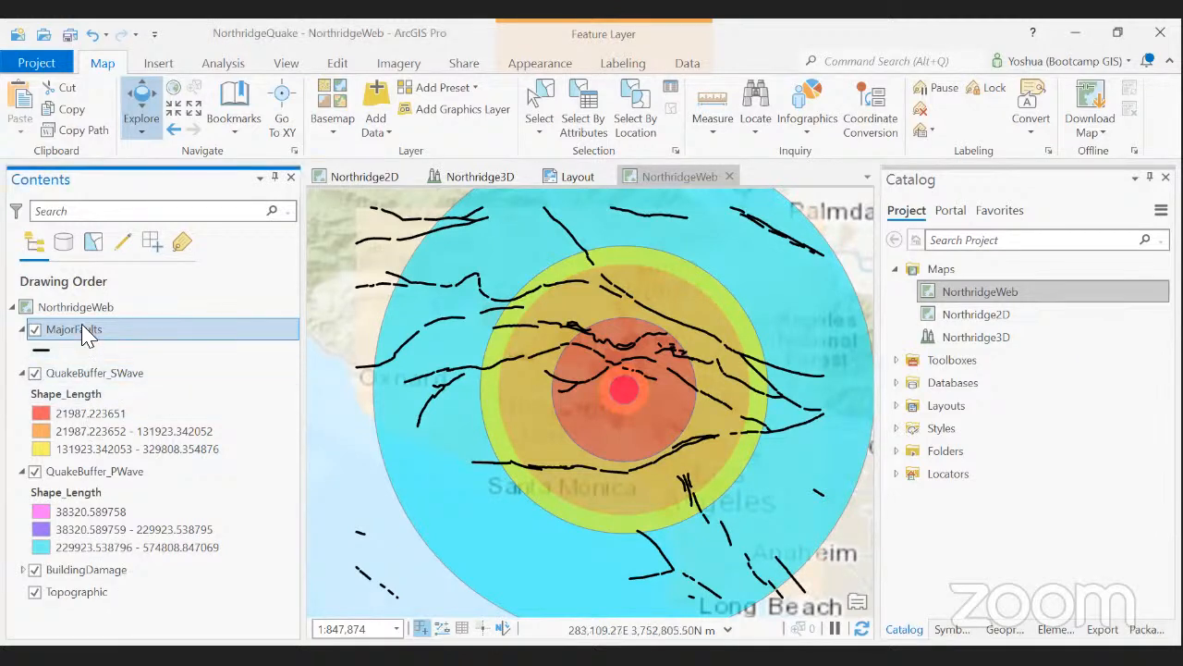
# Open the BuildingDamage layer's attribute table, review its fields and record count, and close the table
pyautogui.click(75, 573)
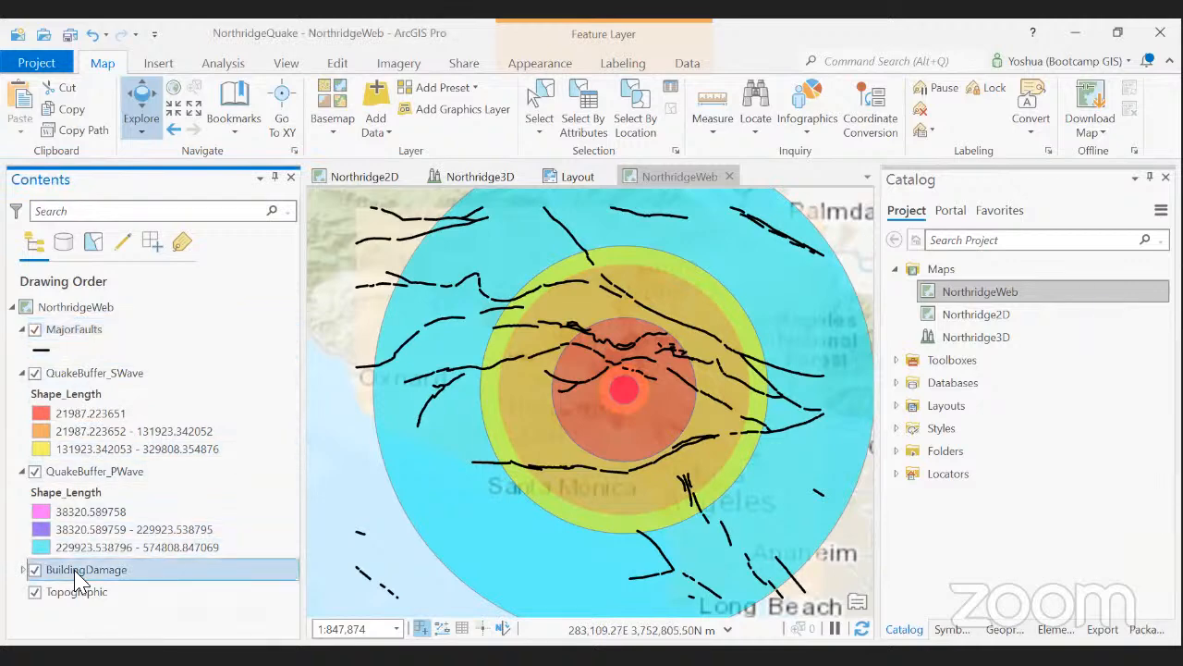
pyautogui.rightClick(78, 578)
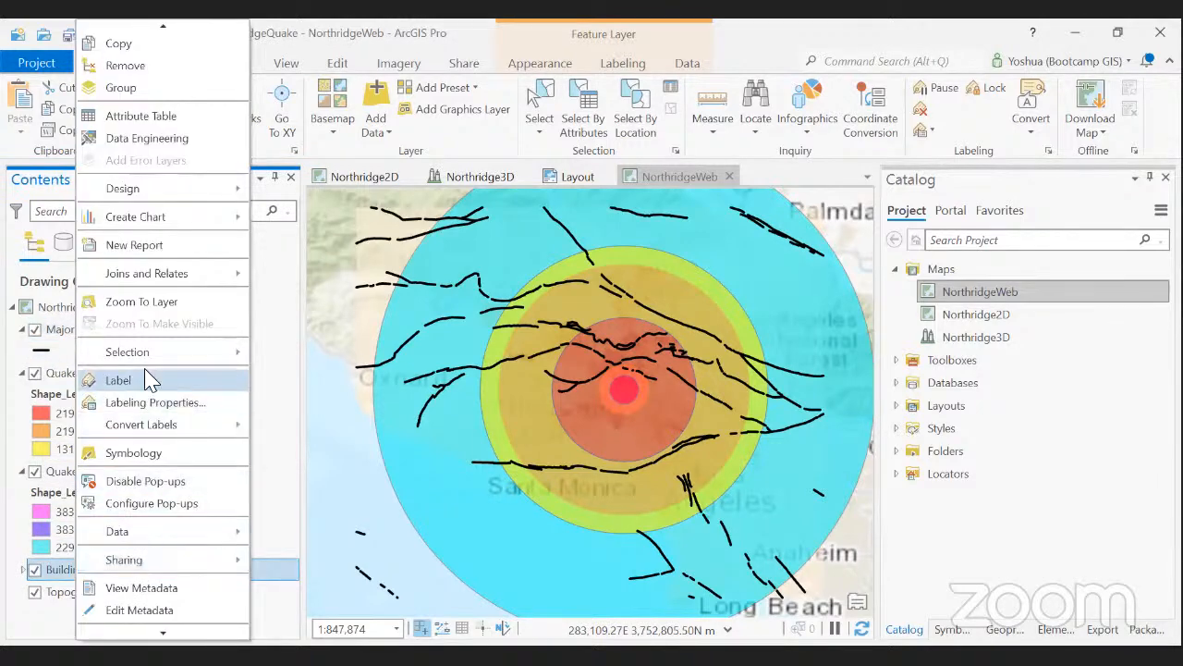
pyautogui.click(151, 118)
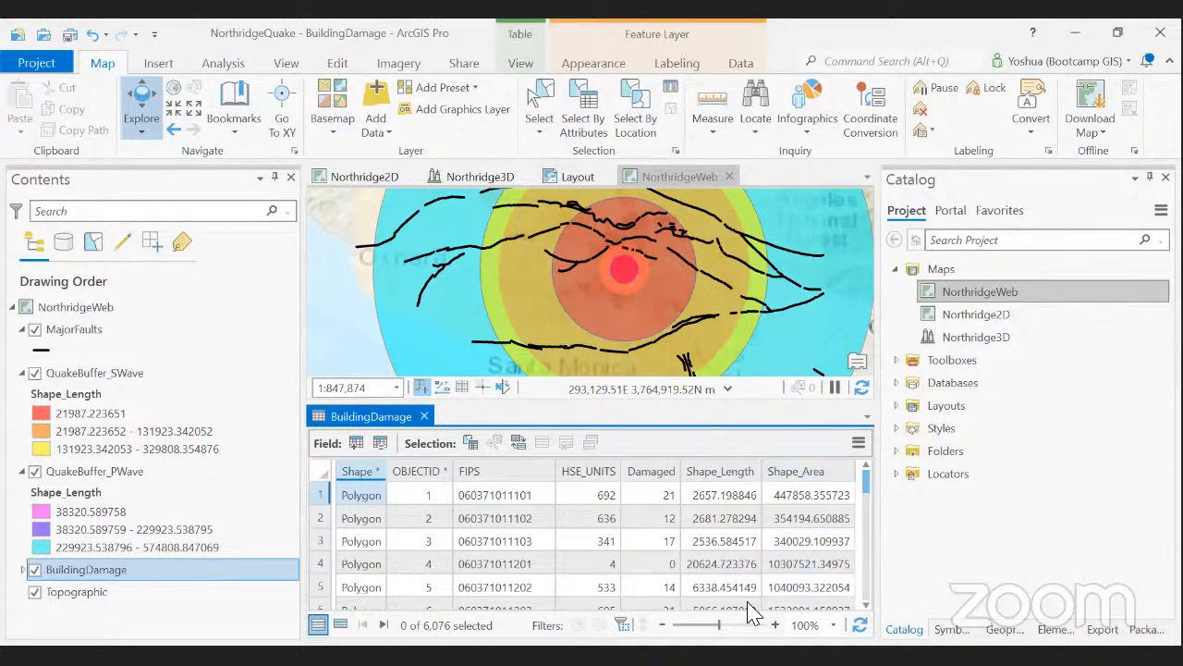
pyautogui.hotkey('alt', 'Tab')
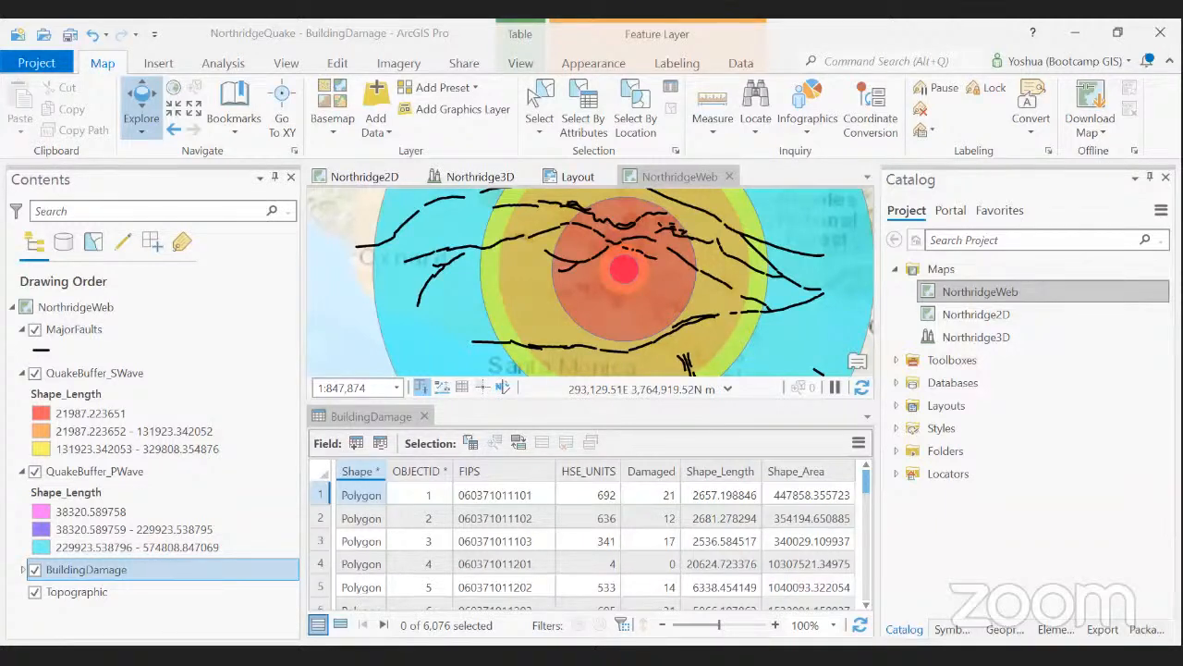
pyautogui.click(540, 501)
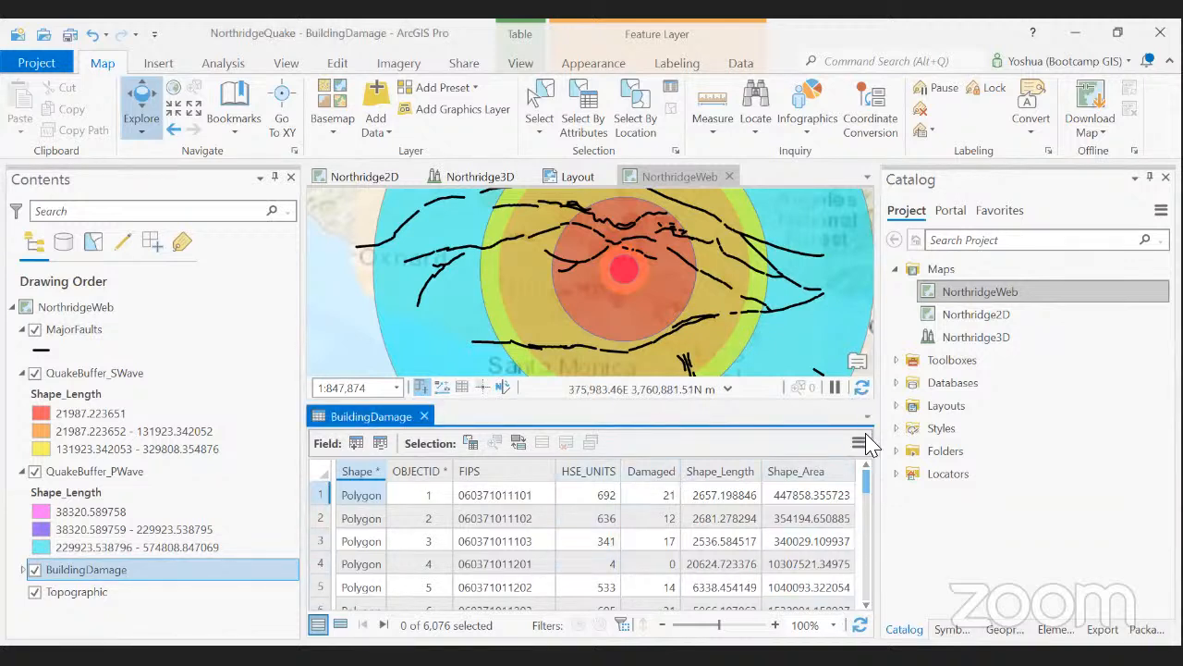
pyautogui.click(425, 418)
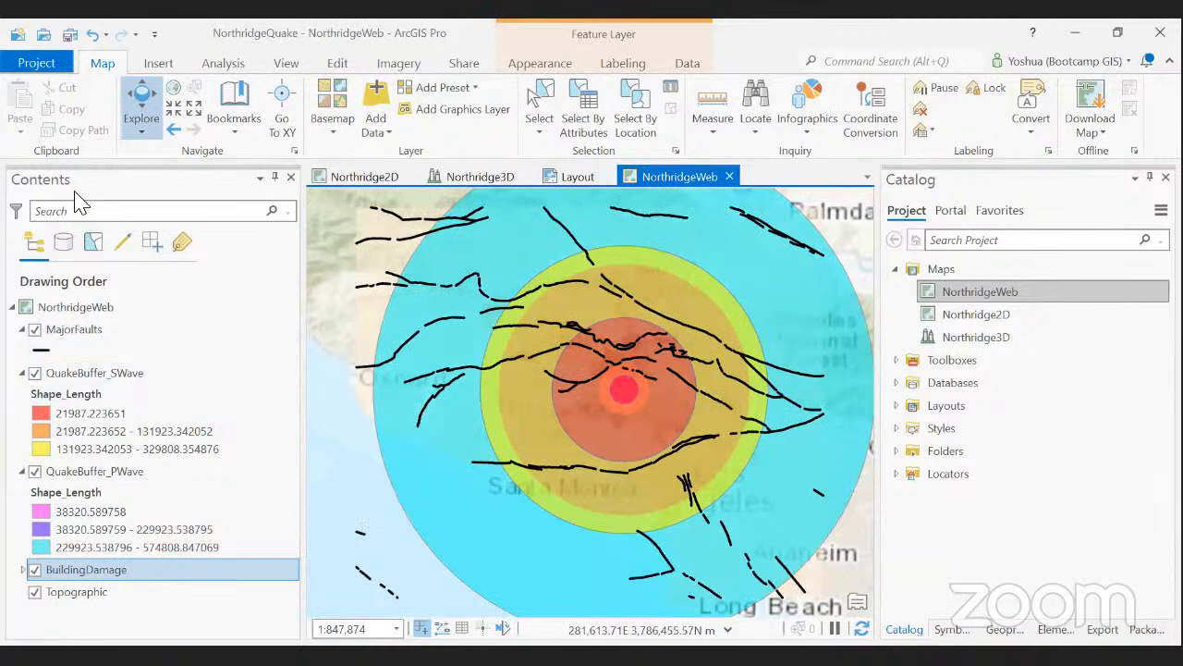
pyautogui.click(88, 573)
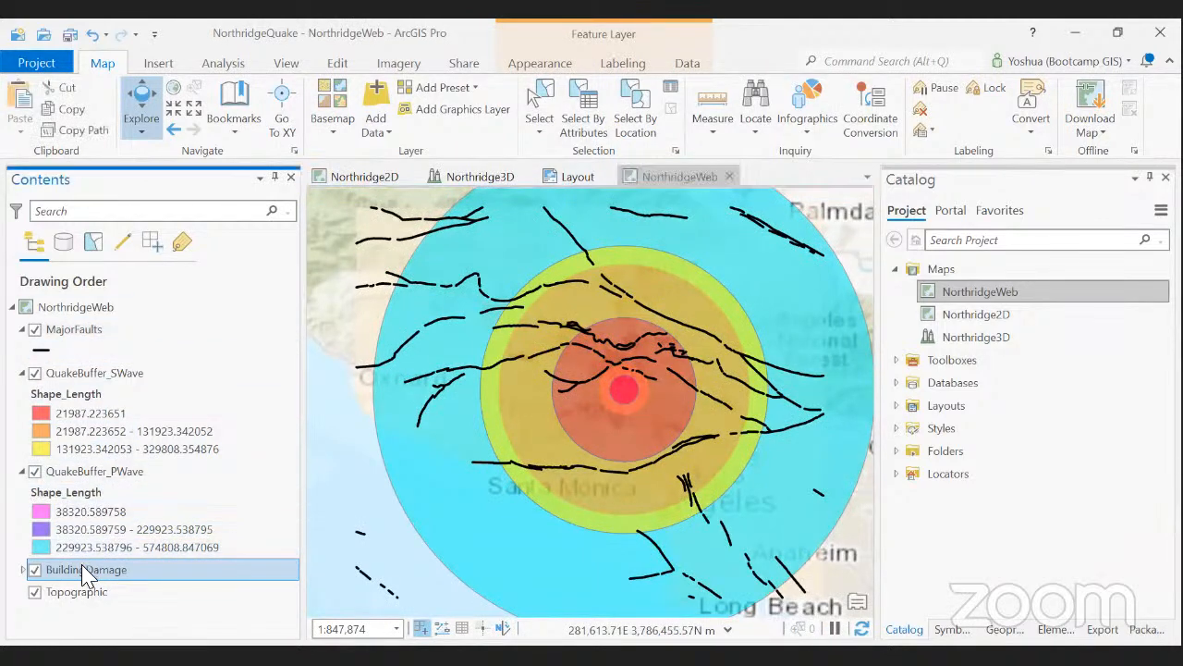
pyautogui.rightClick(83, 571)
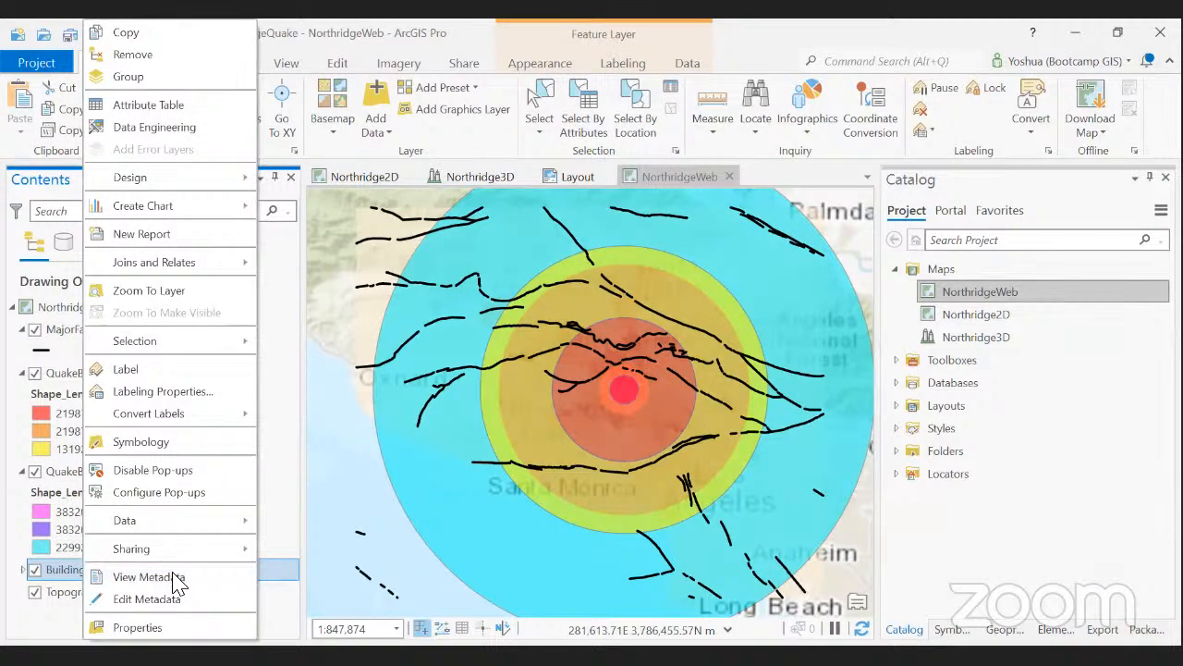
pyautogui.click(140, 628)
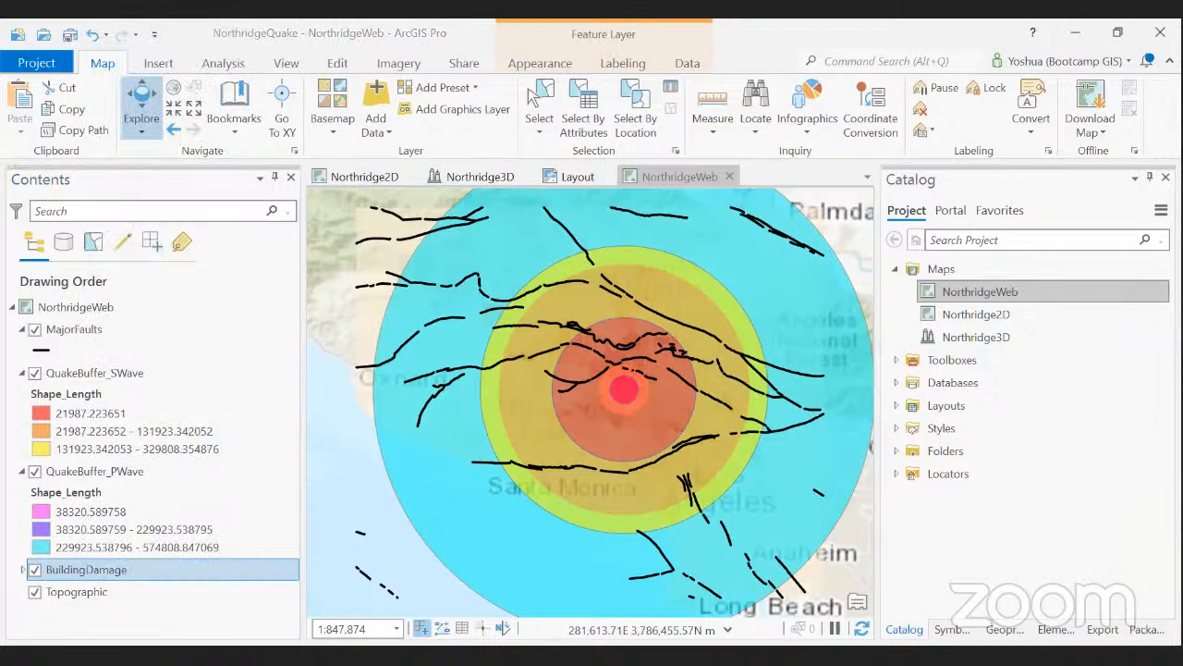
pyautogui.rightClick(100, 573)
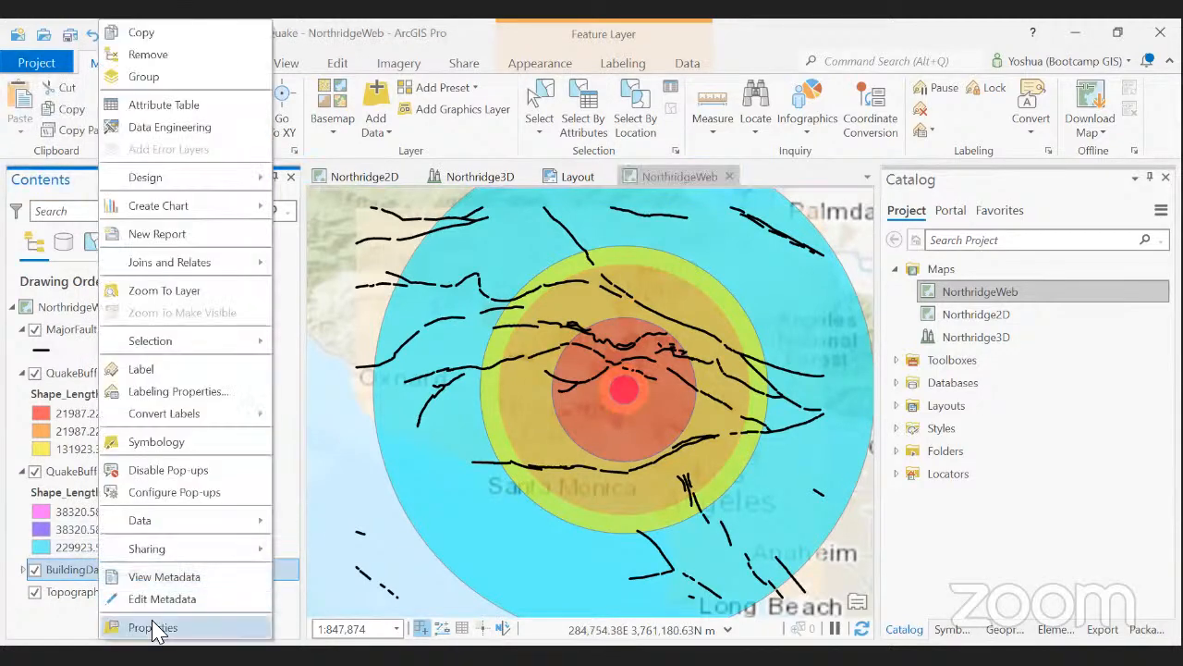
pyautogui.click(152, 628)
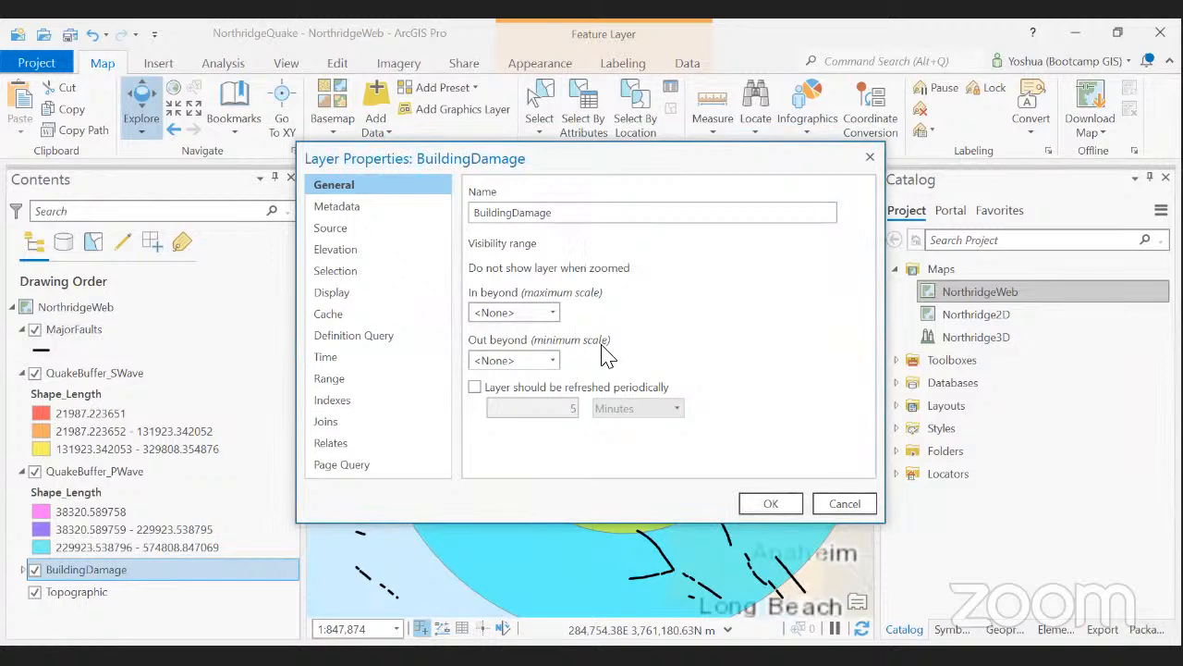
pyautogui.click(414, 338)
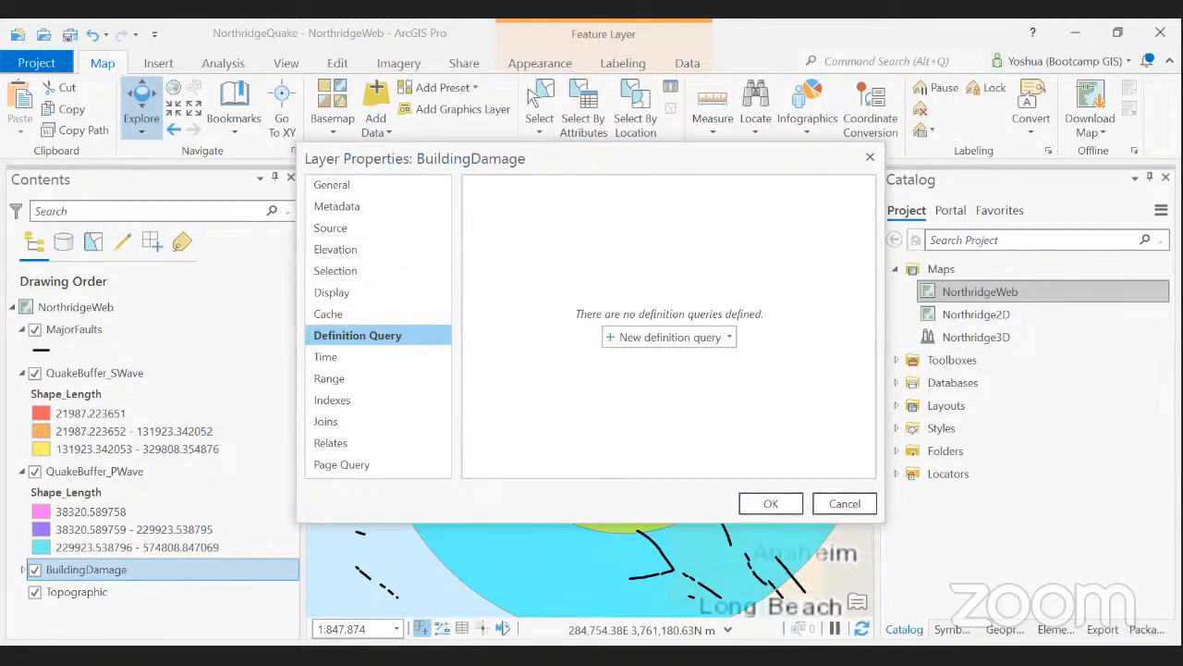
pyautogui.click(711, 344)
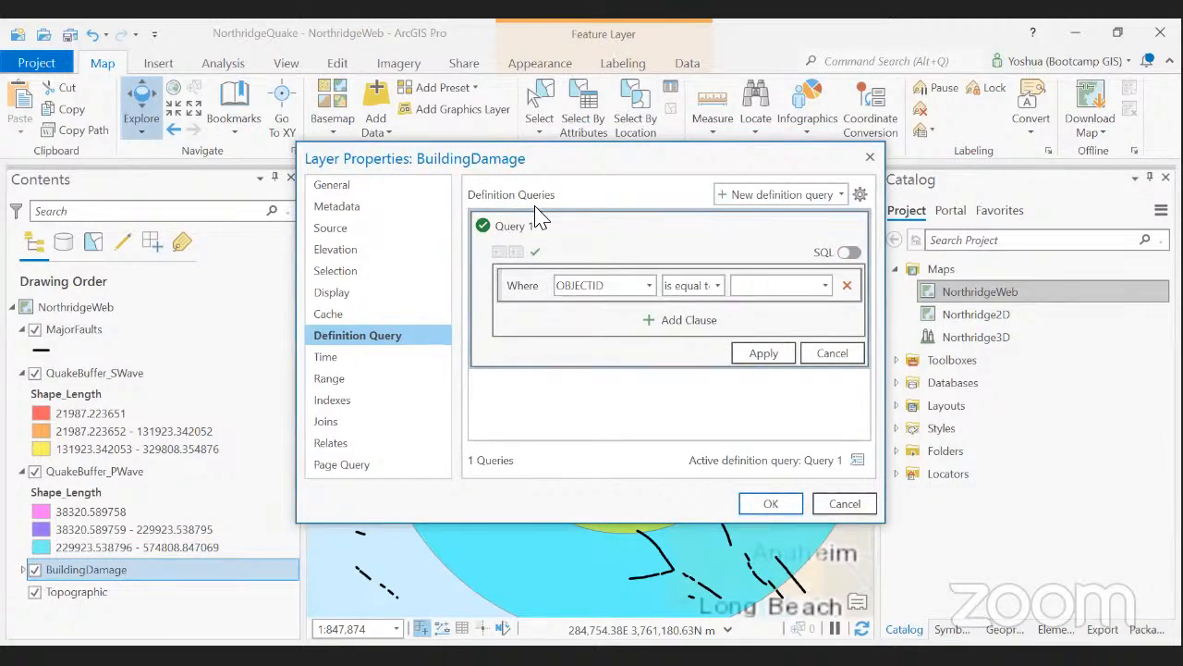
pyautogui.click(840, 502)
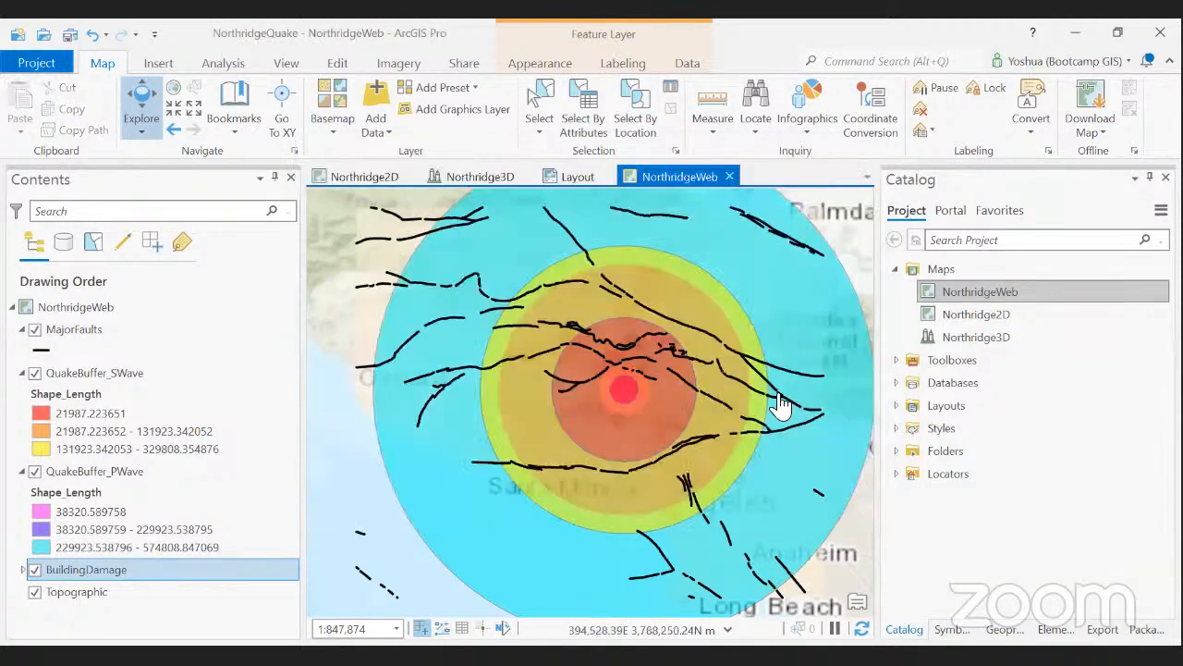
# Create a new definition query in the BuildingDamage layer's properties
pyautogui.click(72, 575)
pyautogui.rightClick(72, 575)
pyautogui.click(167, 625)
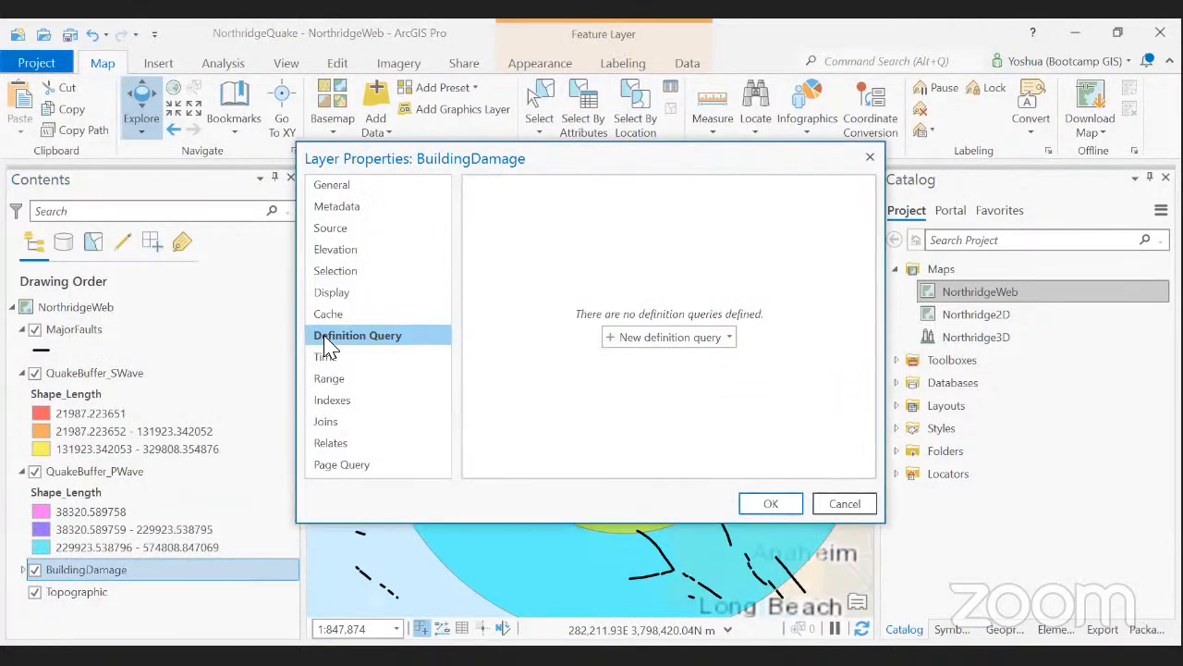
pyautogui.click(729, 339)
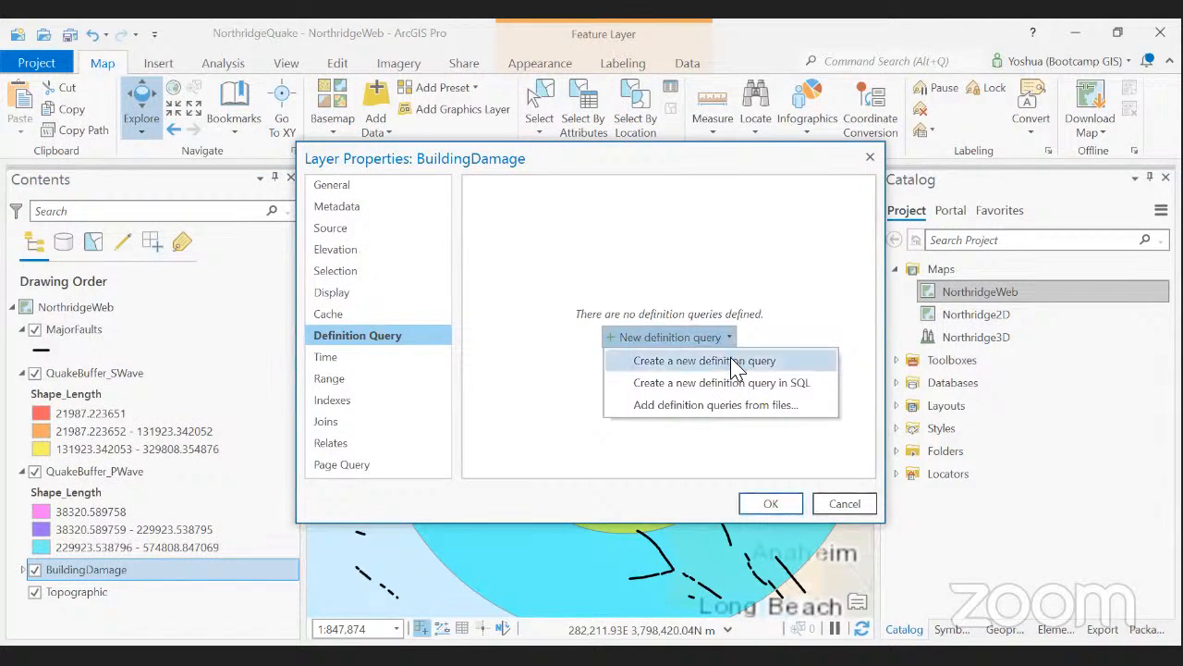
pyautogui.click(735, 365)
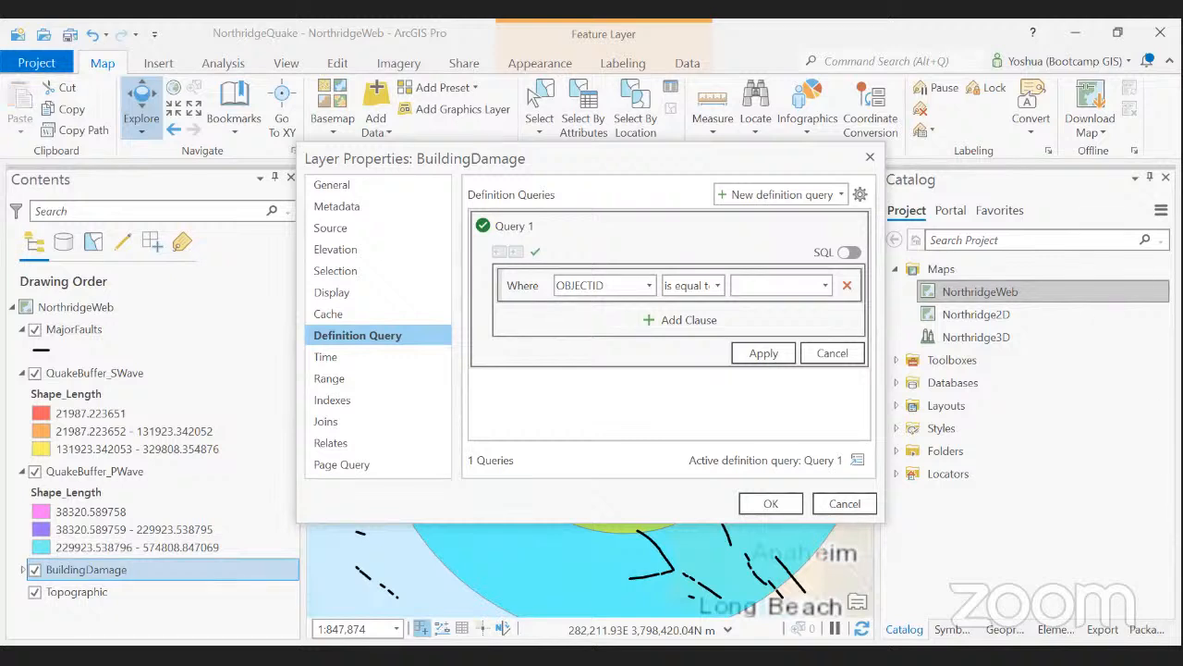
# Set the definition query to Damaged is greater than or equal to 14, and apply it to the BuildingDamage layer
pyautogui.click(636, 290)
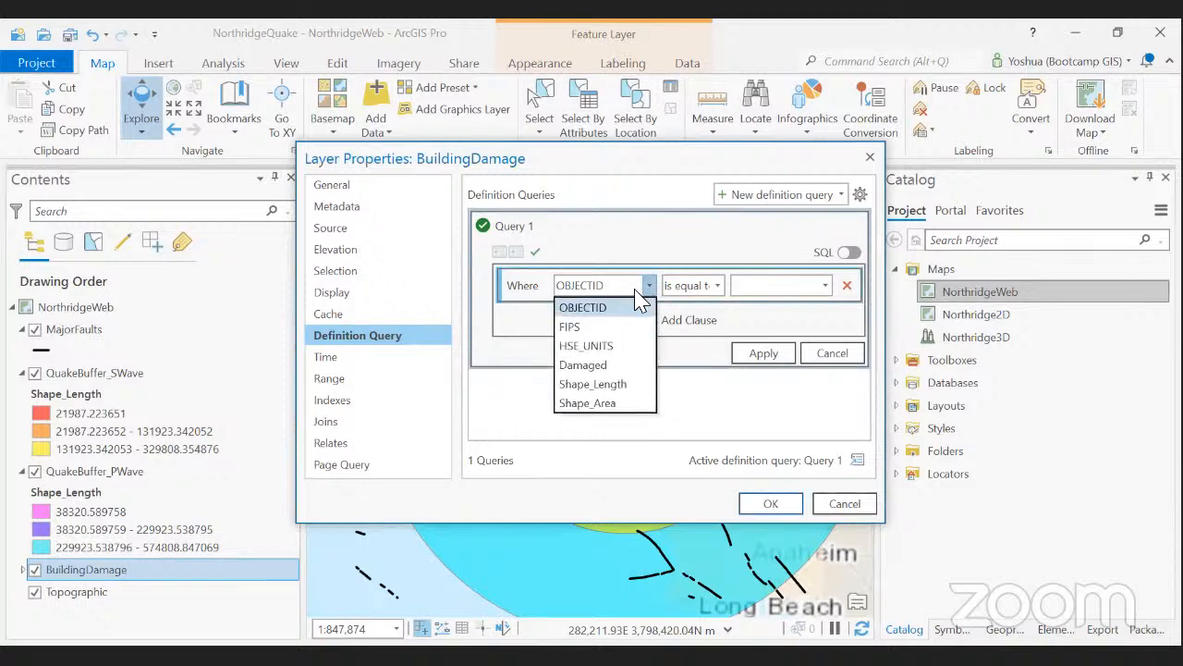
pyautogui.press('Down')
pyautogui.press('Down')
pyautogui.press('Down')
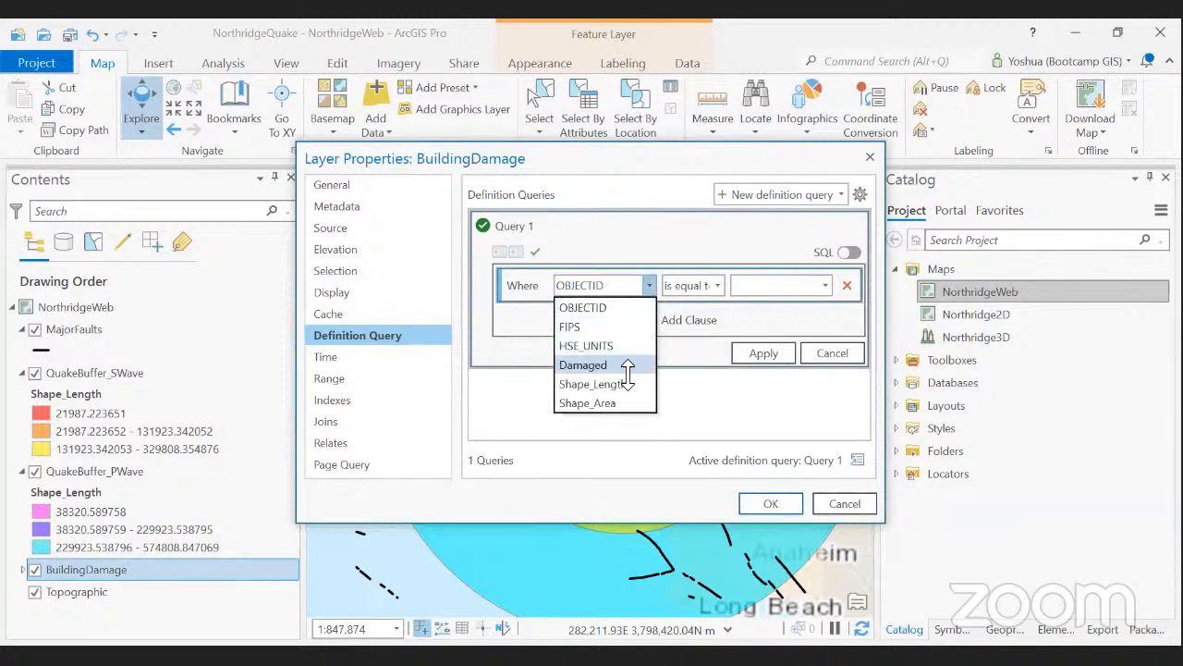
pyautogui.press('Return')
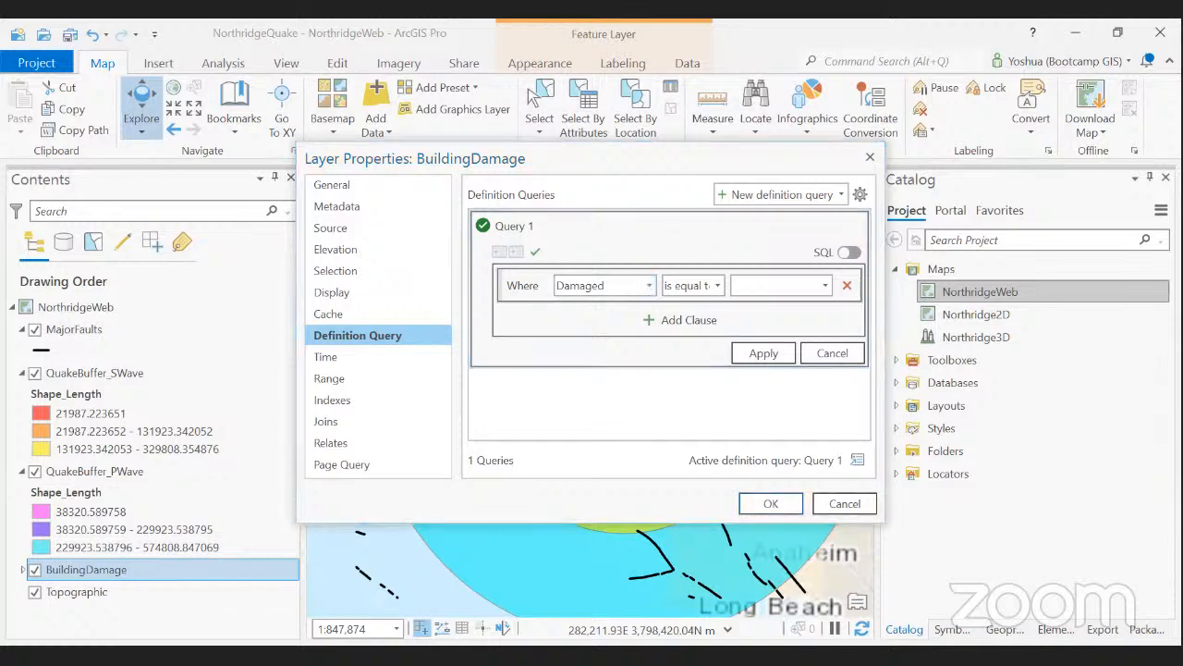
pyautogui.click(718, 286)
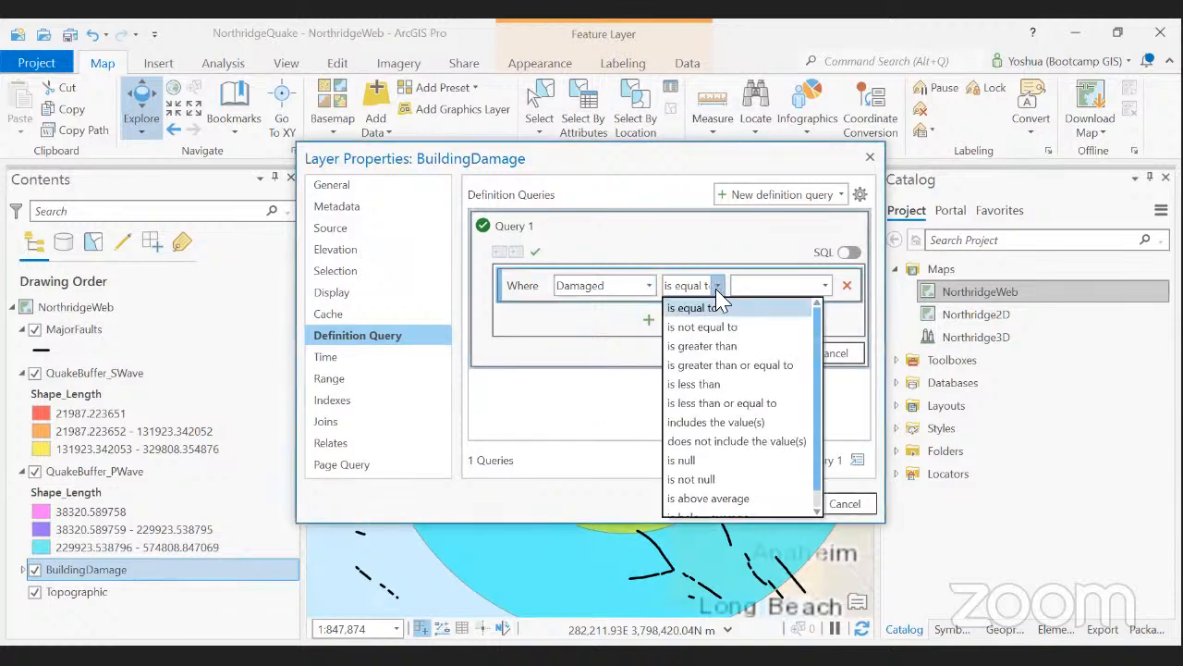
pyautogui.click(713, 368)
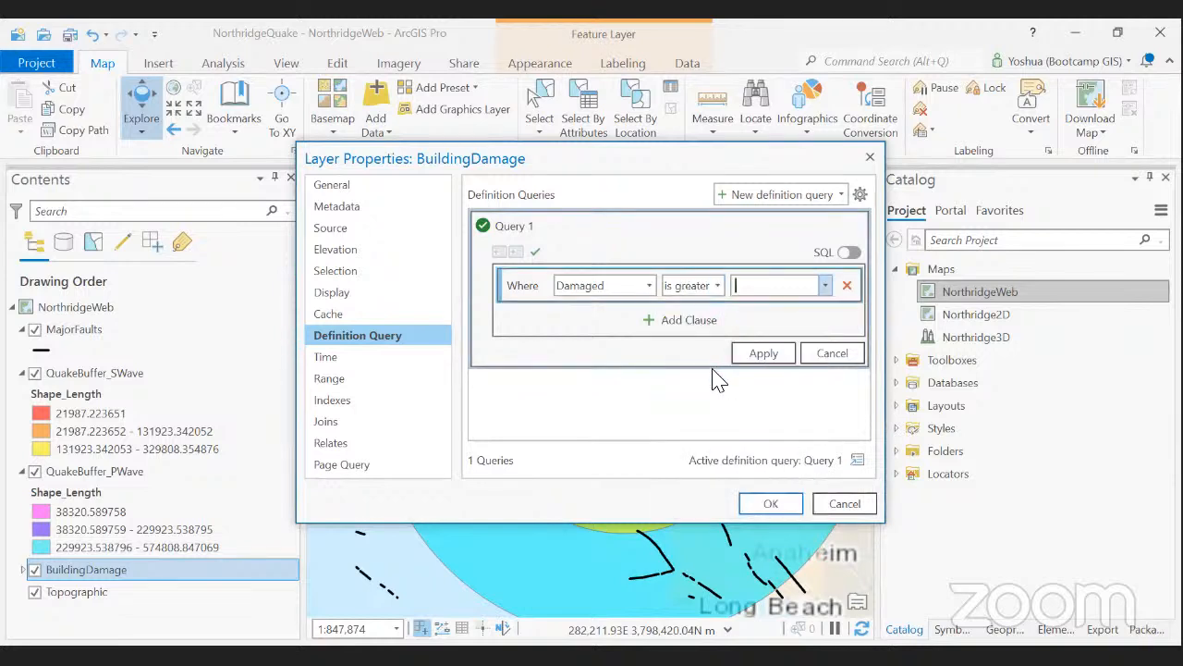
pyautogui.click(823, 289)
pyautogui.write('14')
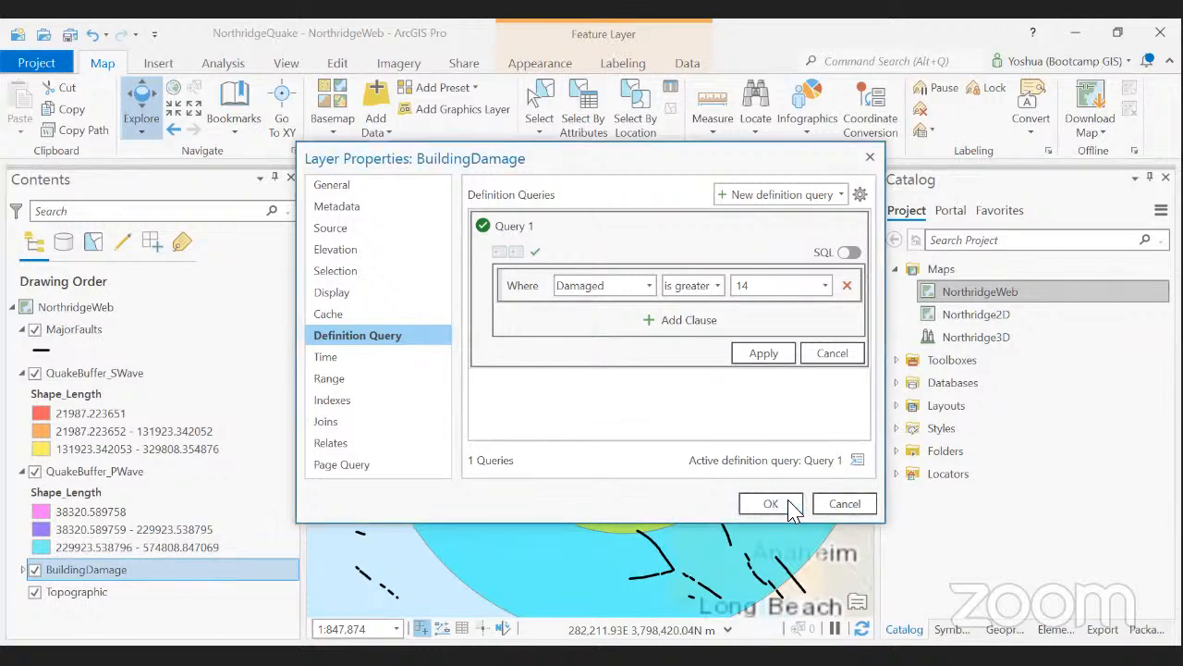
pyautogui.click(774, 357)
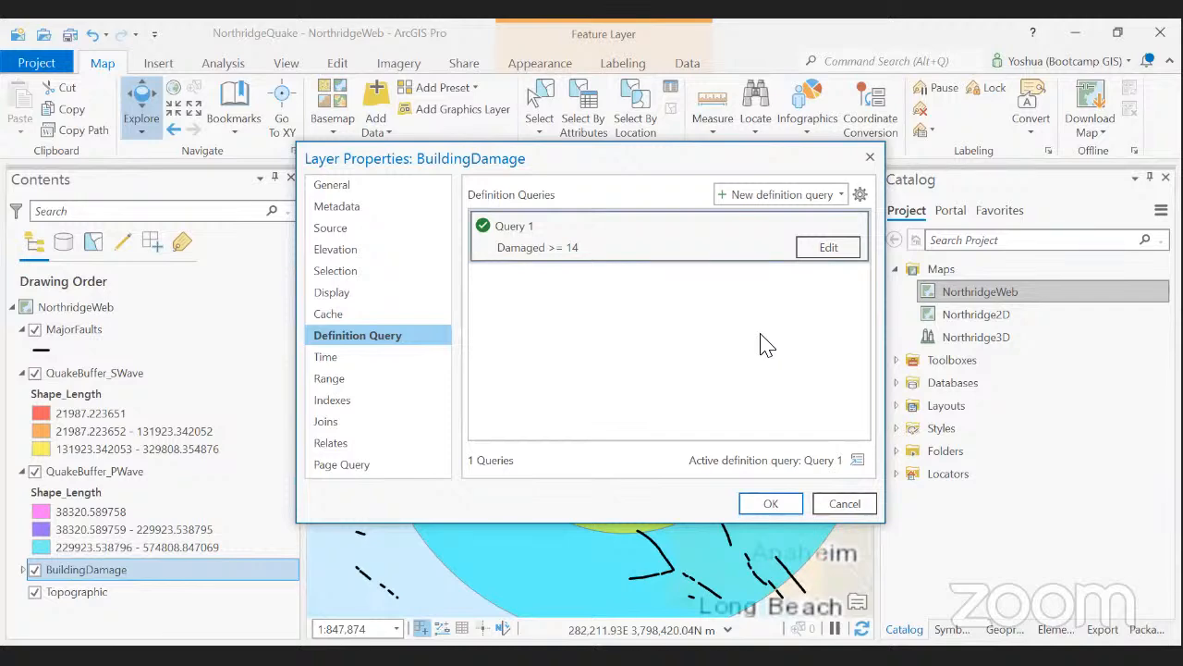
pyautogui.click(776, 504)
# Reopen the BuildingDamage attribute table to check which records the definition query keeps, and close it
pyautogui.click(69, 573)
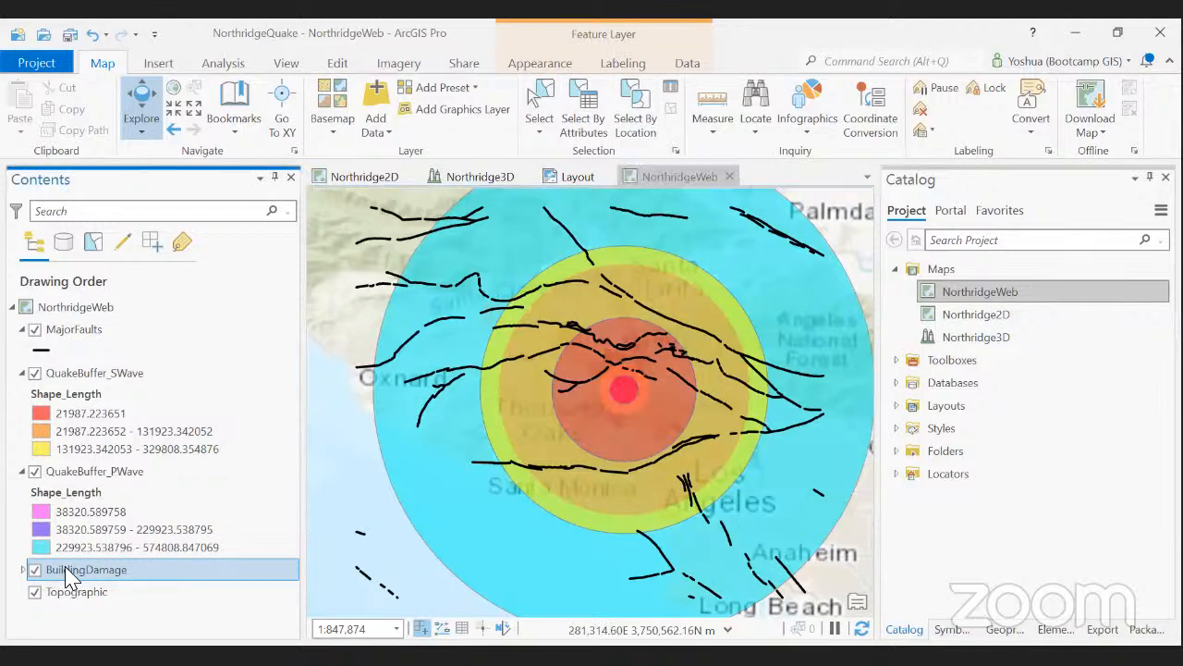
pyautogui.rightClick(68, 572)
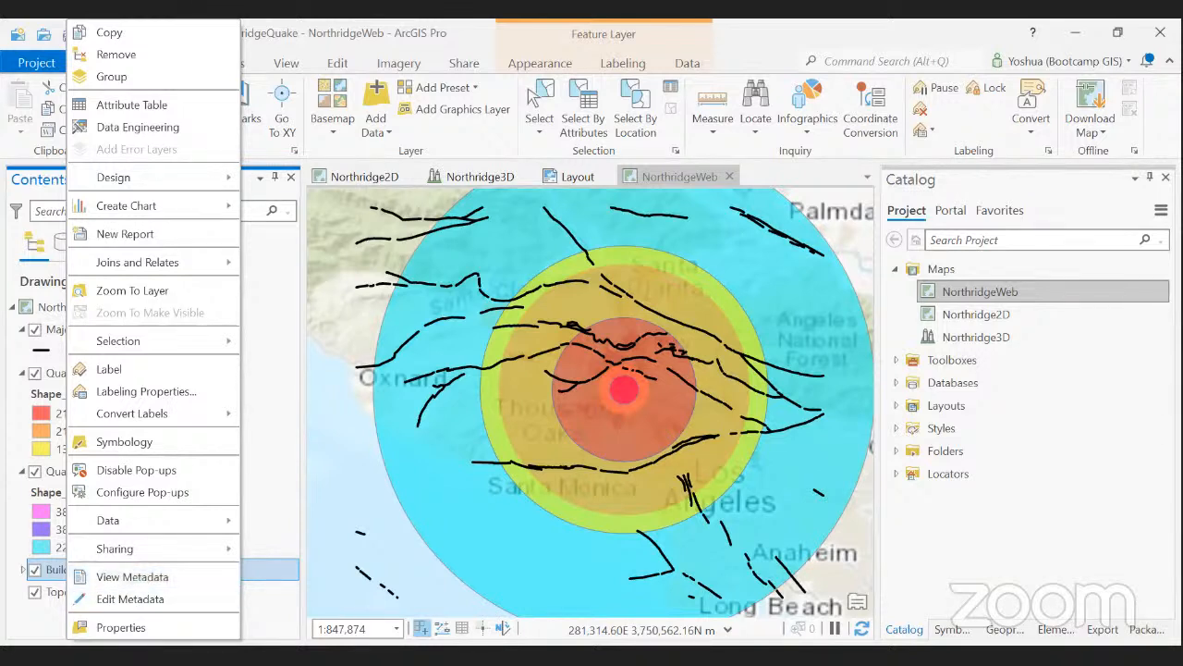
pyautogui.press('Escape')
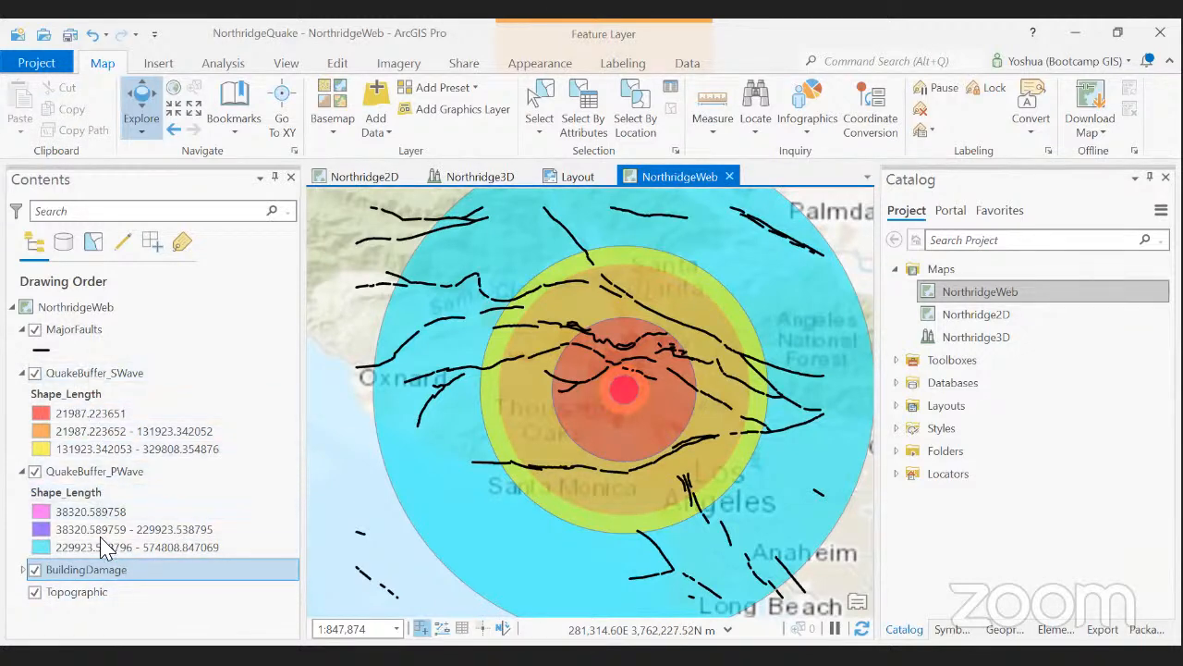
pyautogui.rightClick(145, 571)
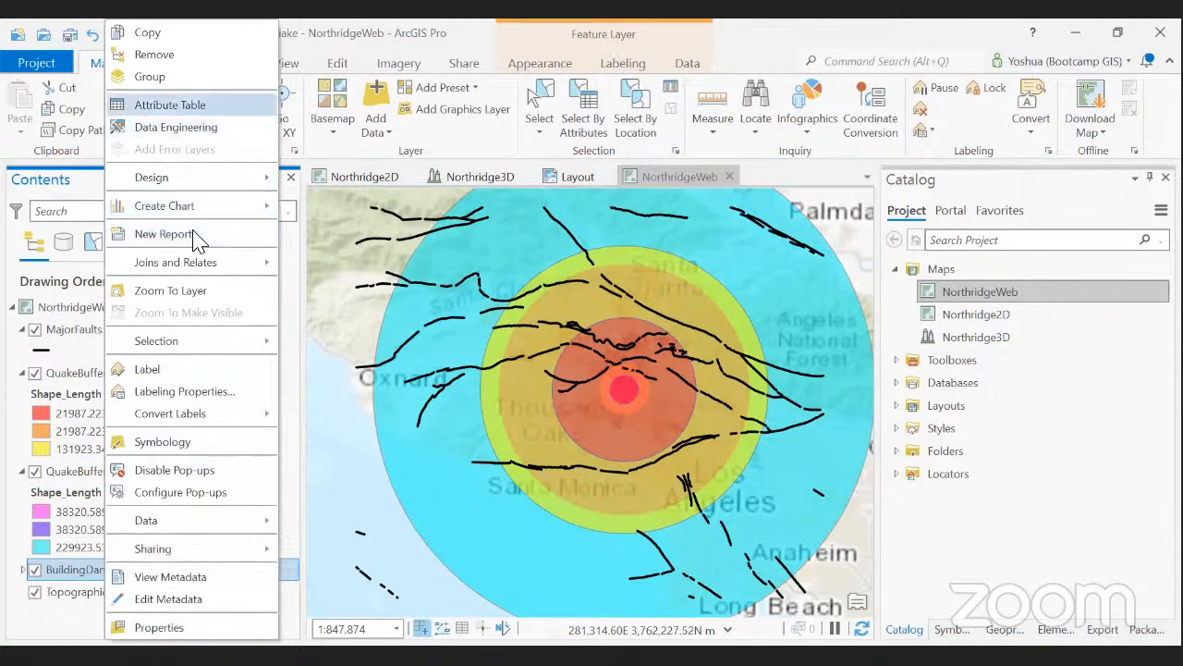
pyautogui.click(196, 105)
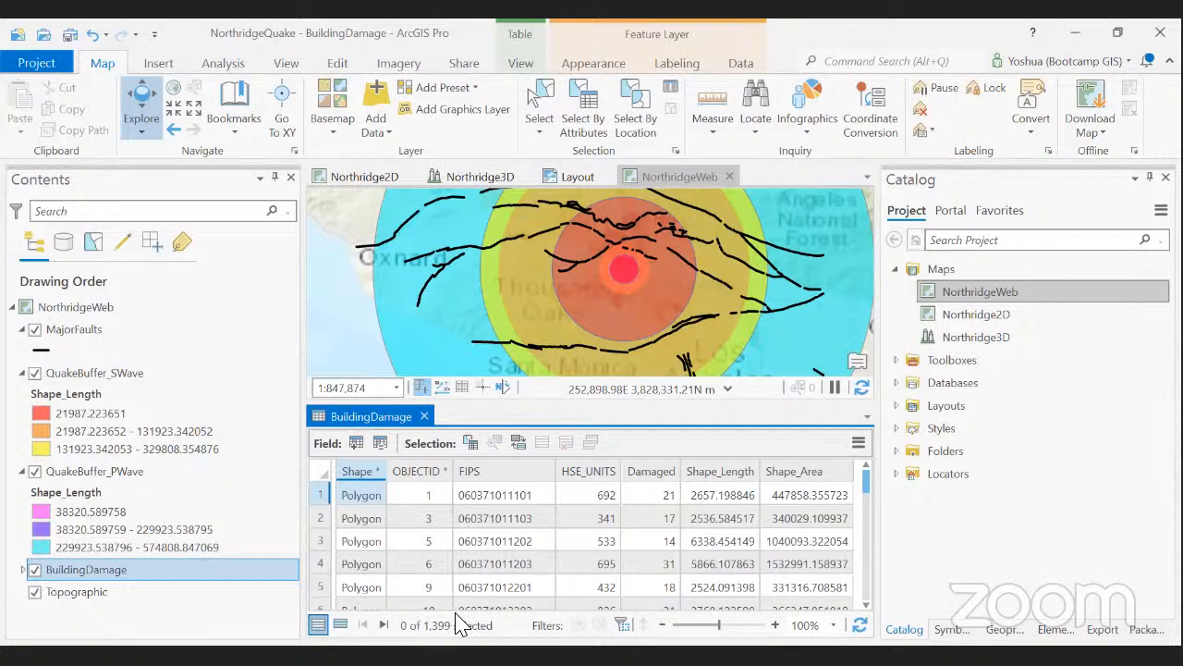
pyautogui.hotkey('alt', 'Tab')
pyautogui.click(864, 449)
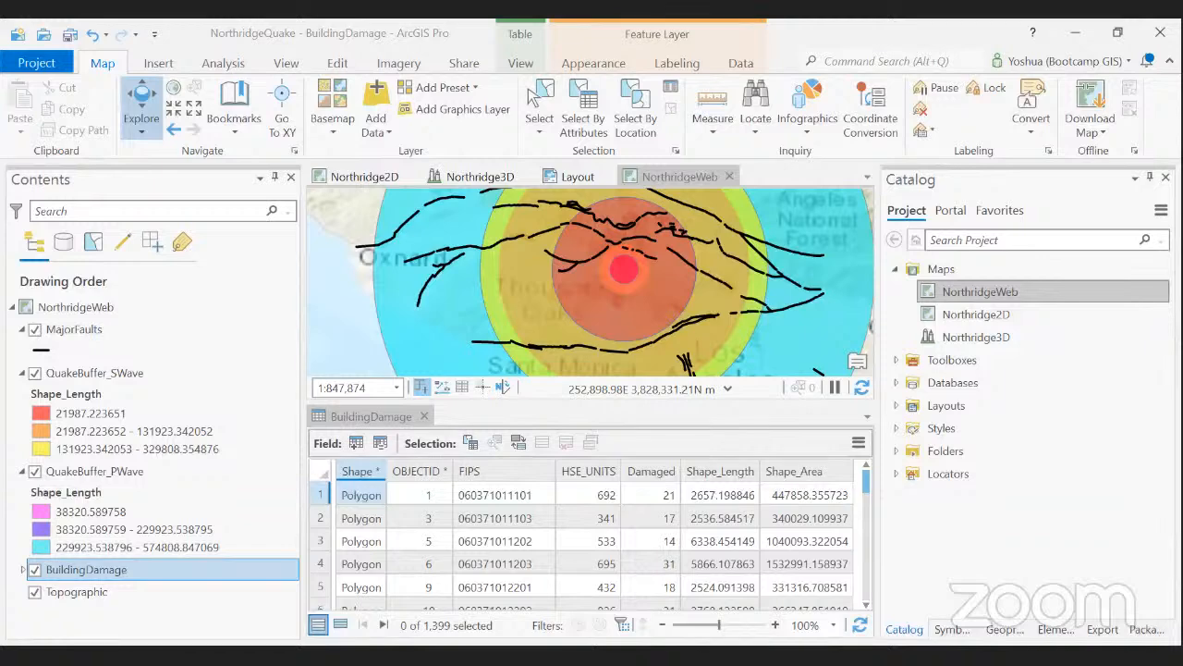
pyautogui.click(743, 409)
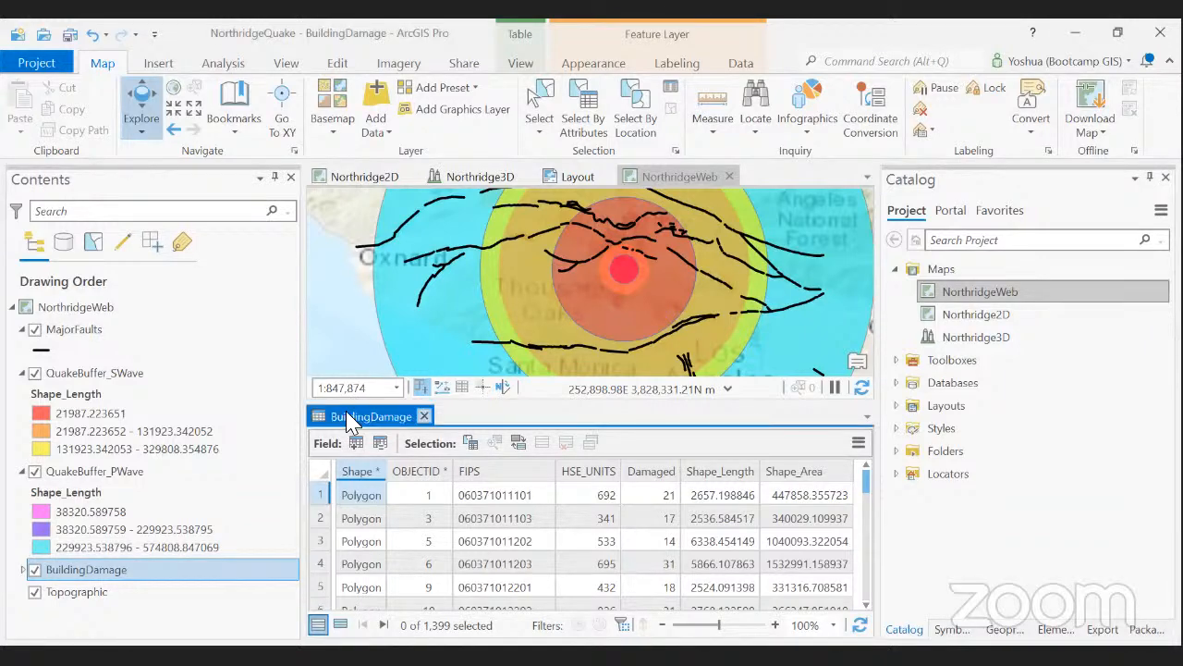
# Save the project and start sharing the NorthridgeWeb map as a web layer
pyautogui.click(42, 62)
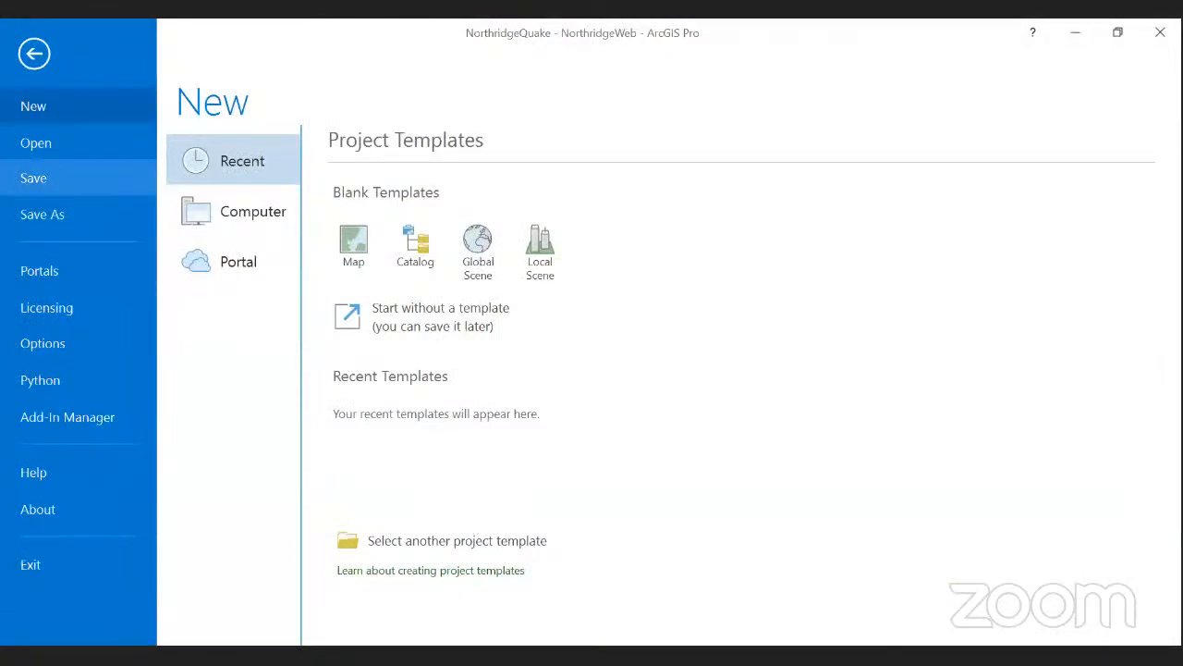
pyautogui.press('Escape')
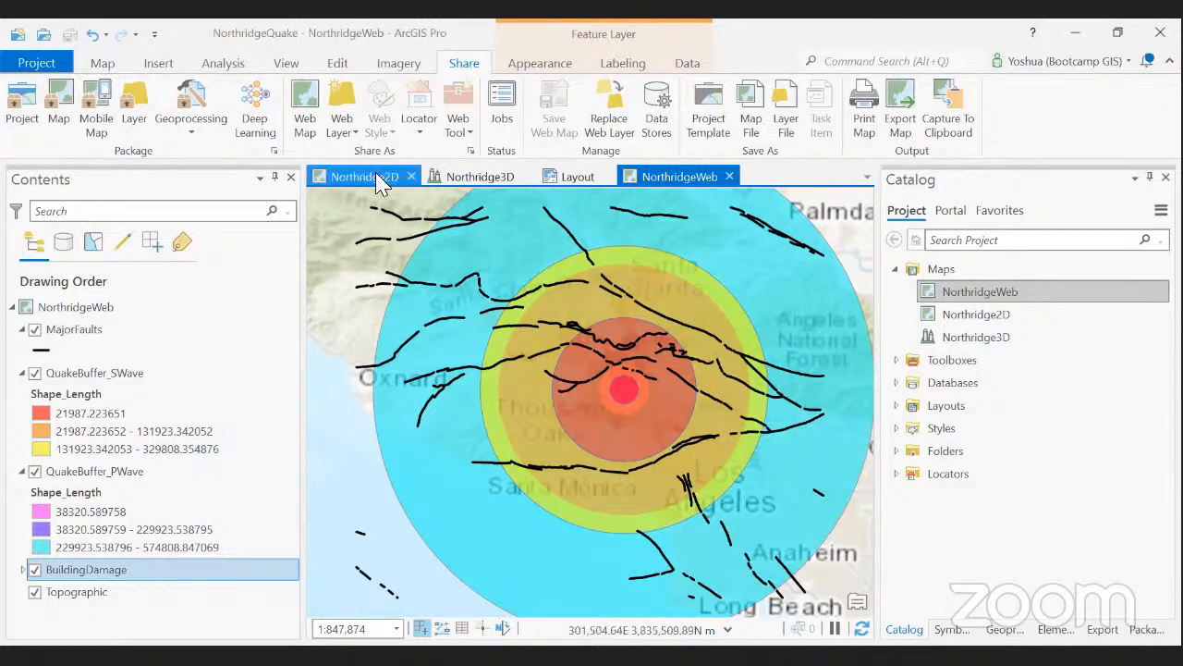
pyautogui.click(342, 97)
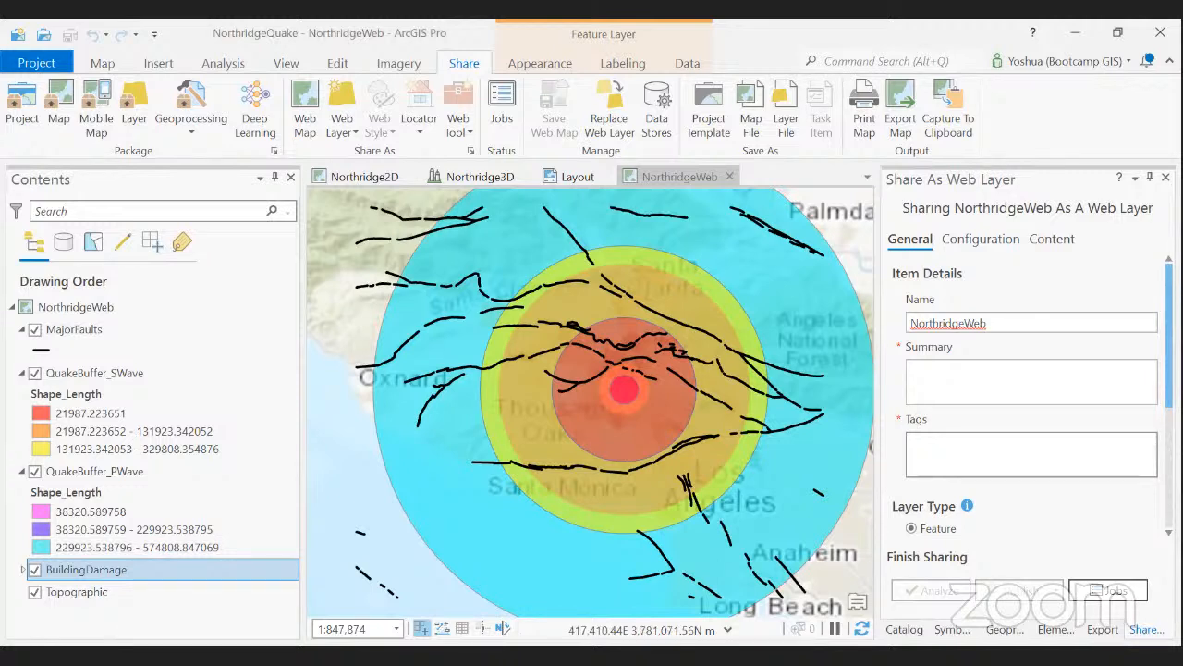
# Review the web layer's general, configuration and content settings, including its layer type, folder location, sharing options and included layers
pyautogui.scroll(-5, 1063, 517)
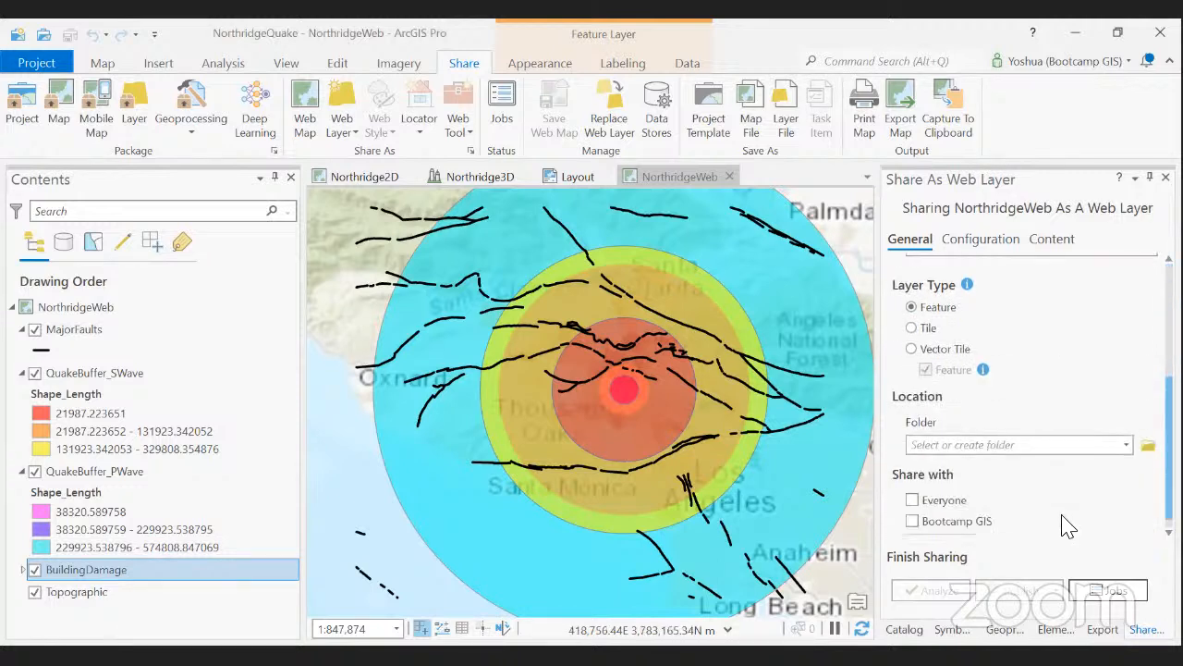
pyautogui.scroll(-1, 1070, 526)
pyautogui.scroll(5, 1075, 517)
pyautogui.scroll(2, 1073, 494)
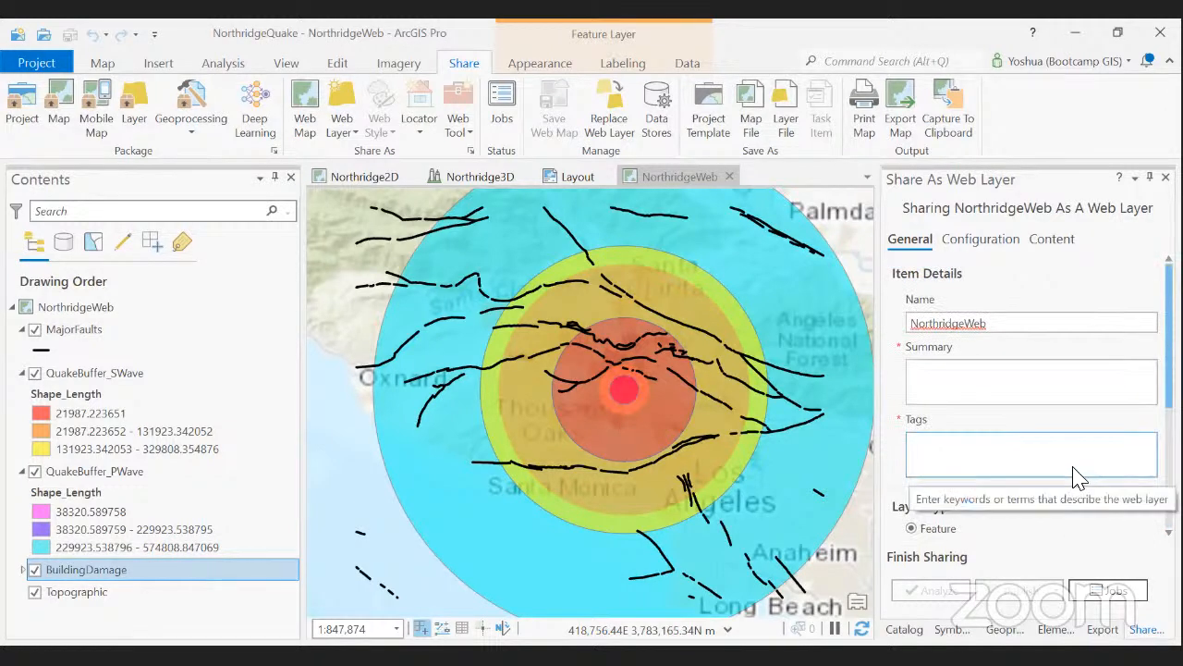
pyautogui.scroll(-4, 1077, 472)
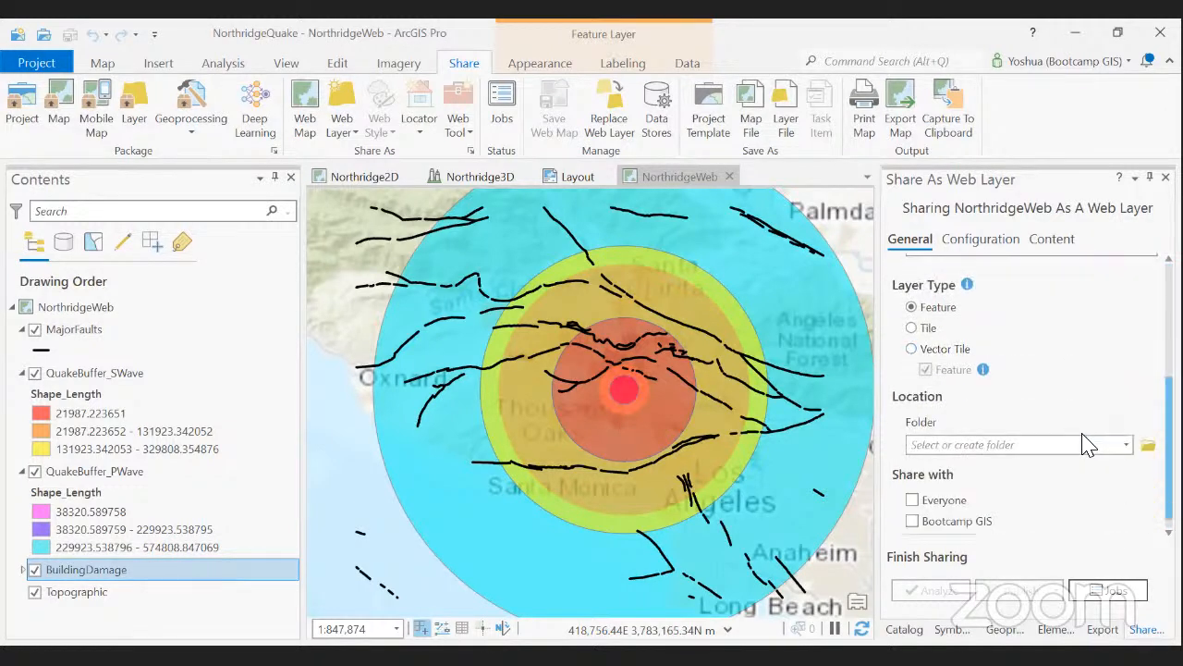
pyautogui.scroll(-1, 1083, 434)
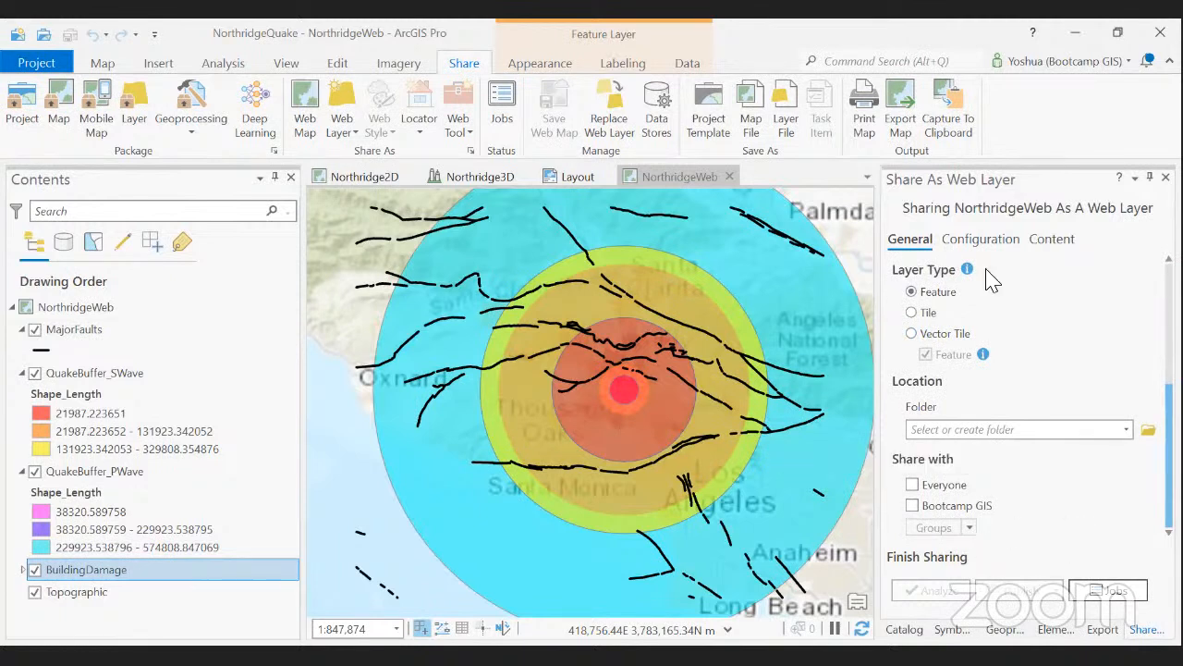
pyautogui.click(980, 238)
pyautogui.click(1038, 240)
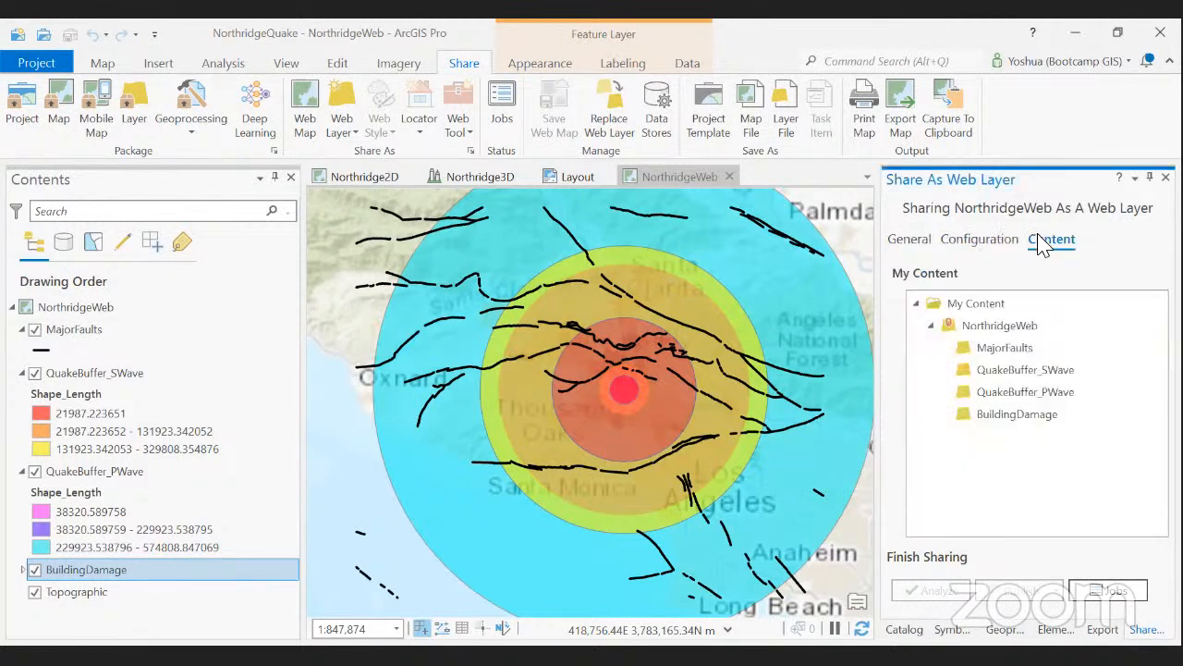
pyautogui.click(918, 240)
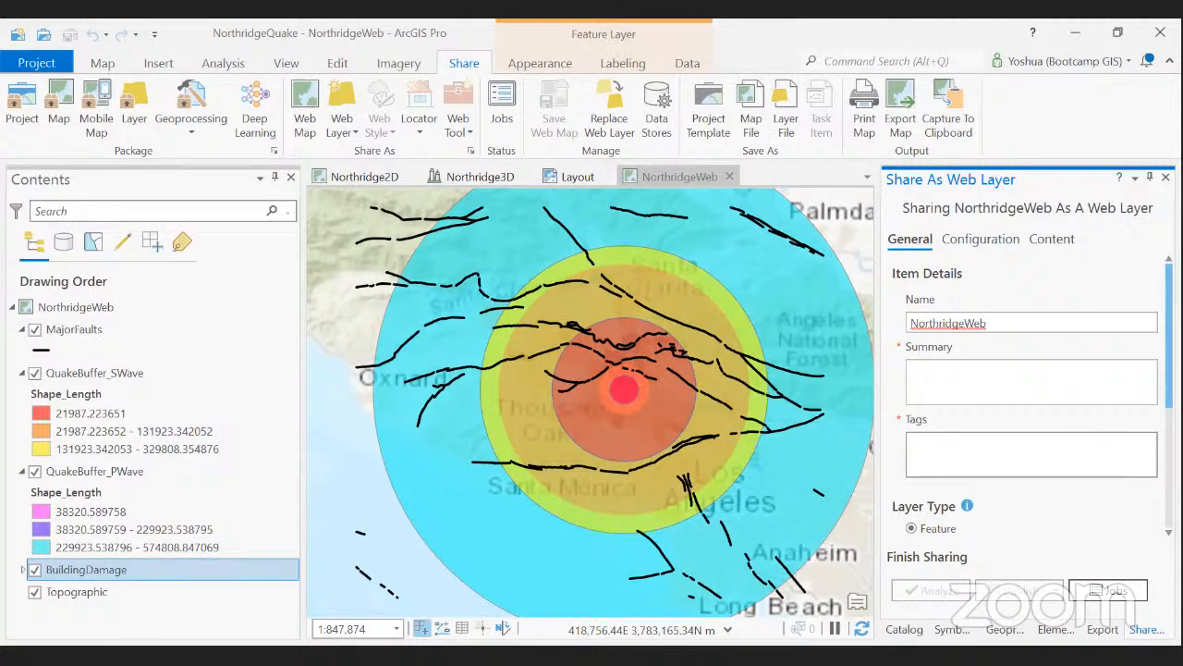
# Rename the web layer to NorthridgeWeb_<YFR>
pyautogui.moveTo(991, 324); pyautogui.dragTo(735, 371)
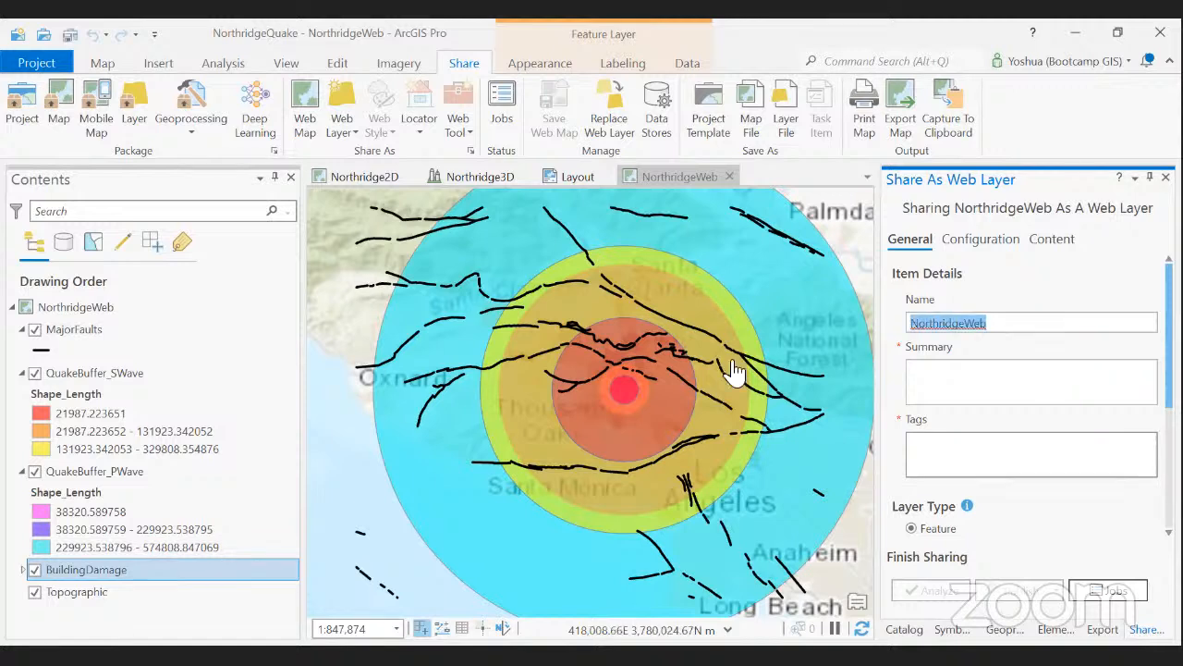
pyautogui.write("NorthridgeWeb_<your initials and today's date>")
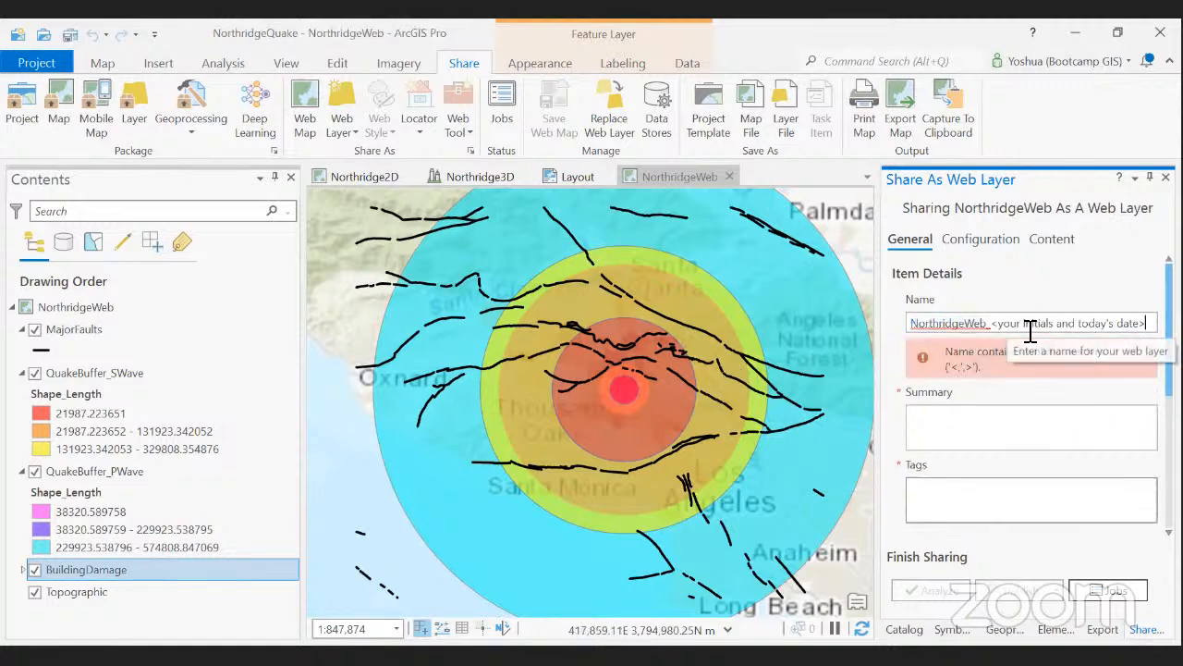
pyautogui.moveTo(1143, 326); pyautogui.dragTo(991, 333)
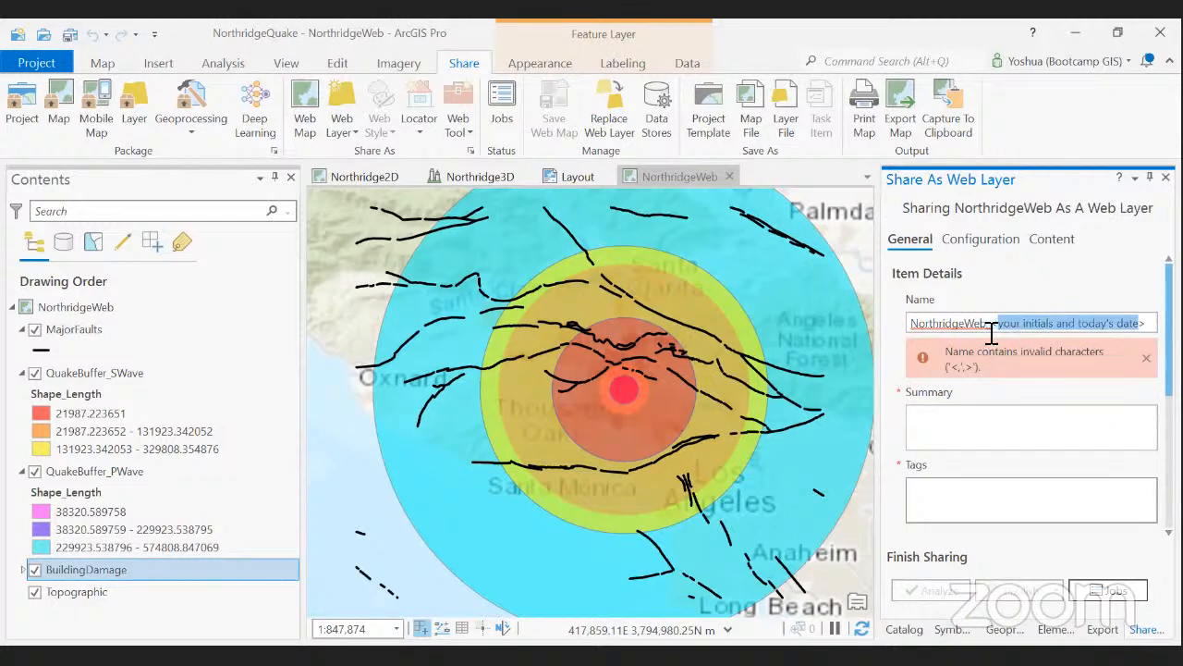
pyautogui.write('YFR>')
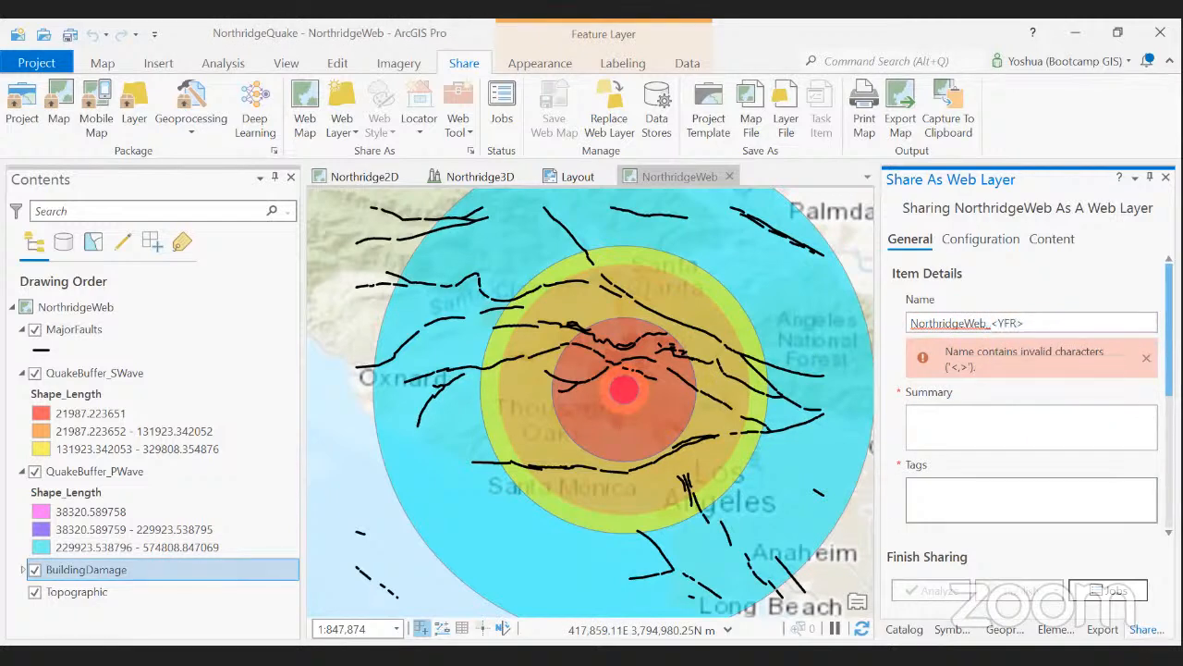
# Add the date 08072021 after the initials and remove the angle brackets to complete the web layer's name as NorthridgeWeb YFR08072021
pyautogui.write('8 7 2021')
pyautogui.click(1044, 325)
pyautogui.press('BackSpace')
pyautogui.write('.')
pyautogui.press('BackSpace')
pyautogui.press('BackSpace')
pyautogui.write('0')
pyautogui.click(1032, 326)
pyautogui.write('0')
pyautogui.click(1003, 324)
pyautogui.press('BackSpace')
pyautogui.press('BackSpace')
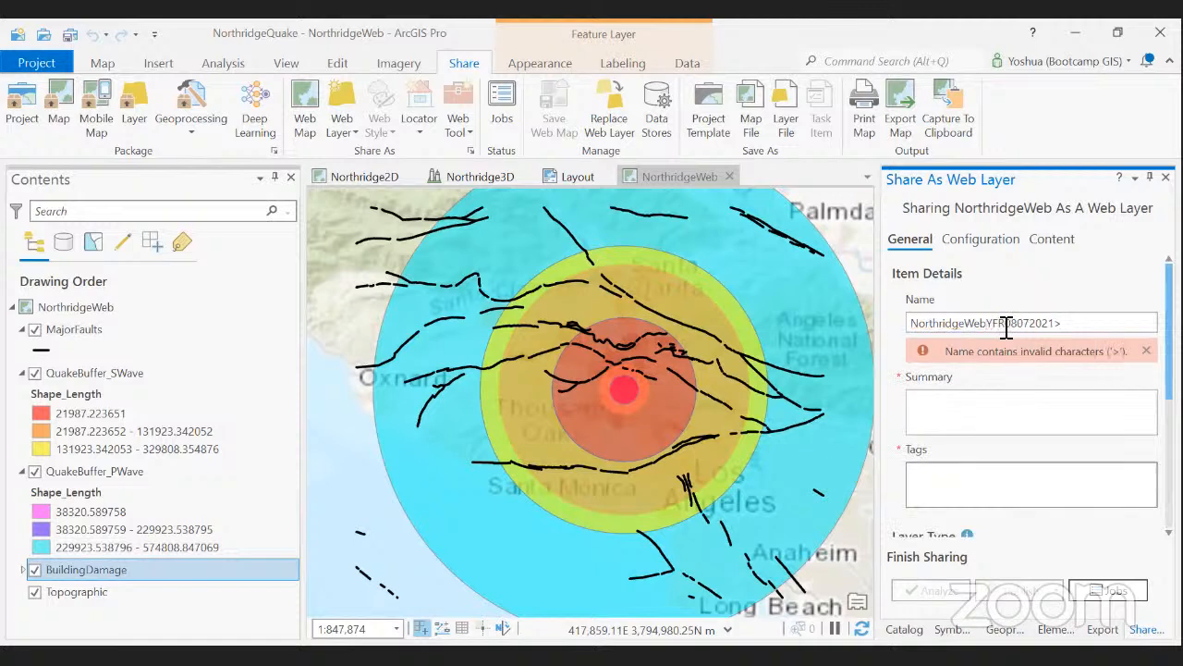
pyautogui.click(1072, 324)
pyautogui.press('BackSpace')
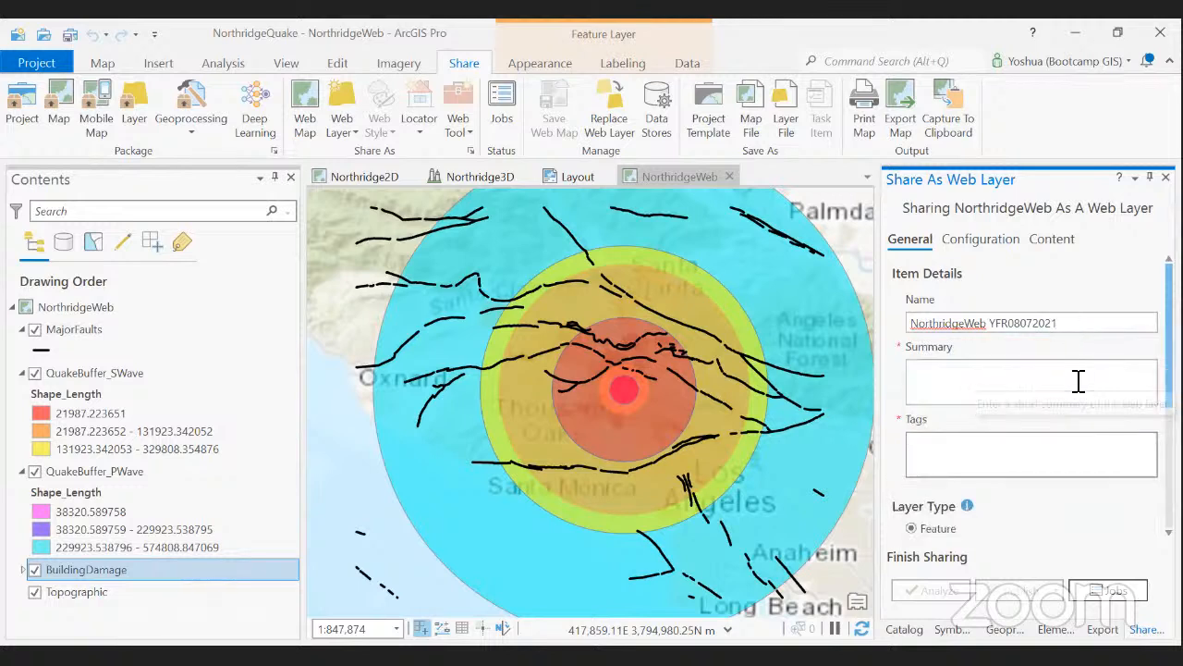
pyautogui.click(1023, 324)
pyautogui.write('-')
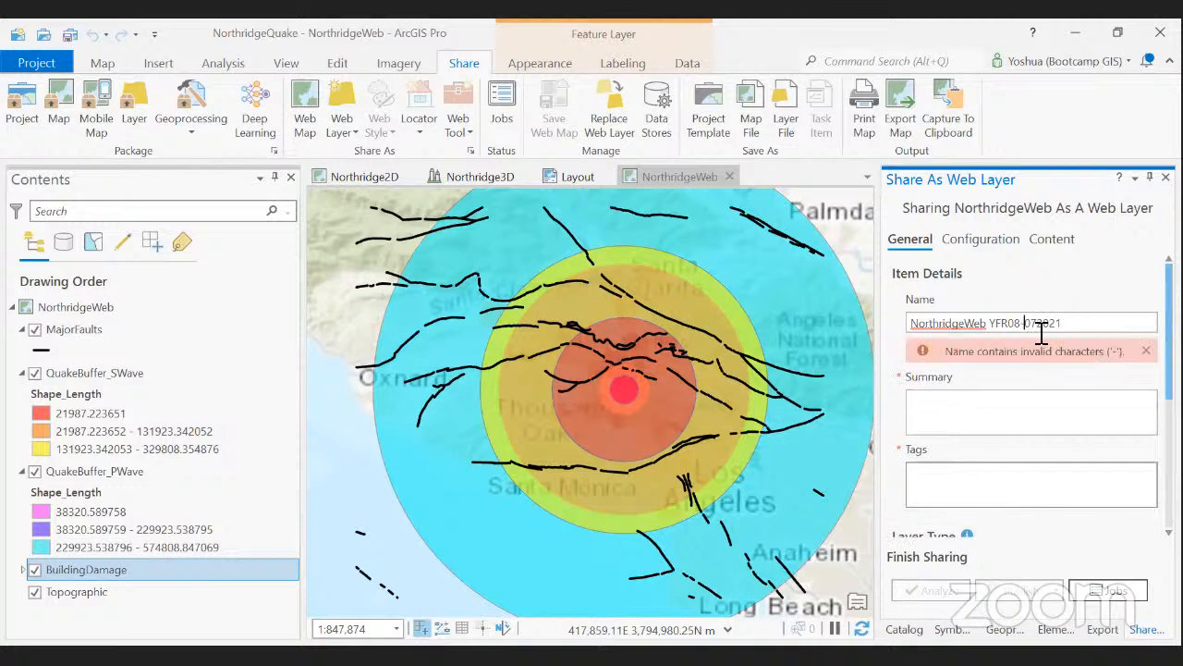
pyautogui.press('BackSpace')
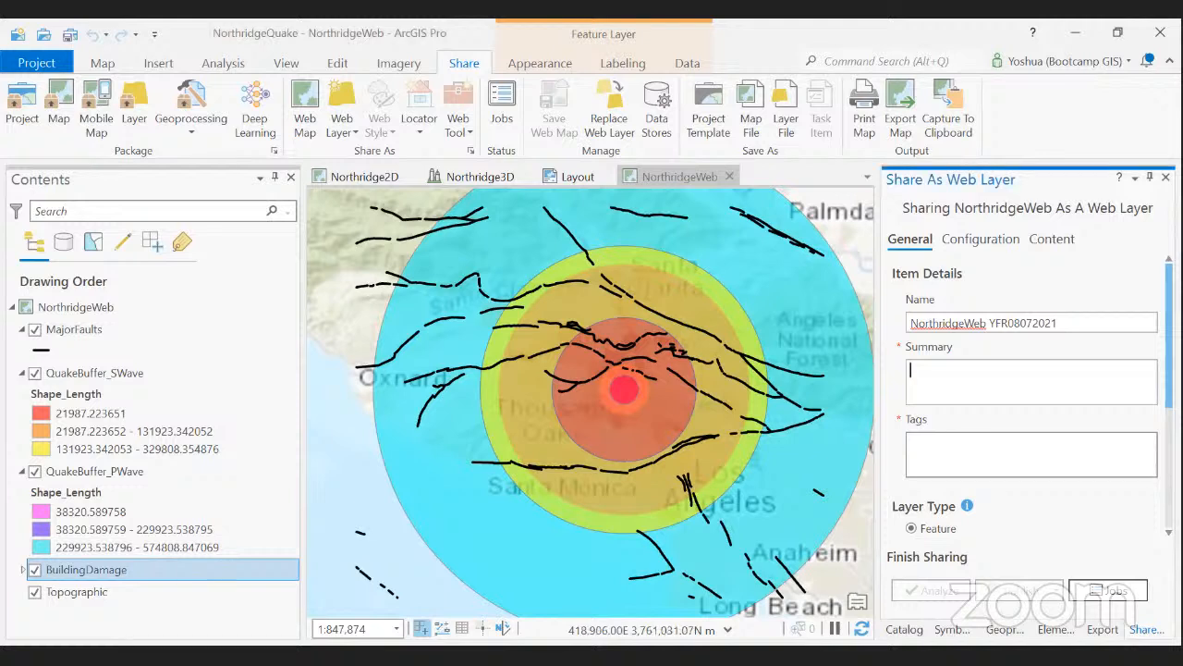
# Enter the summary "Information about the Northridge, California, earthquake" and the tags Northridge, earthquake and training for the web layer
pyautogui.write('Information about the Northridge, California, earthquake')
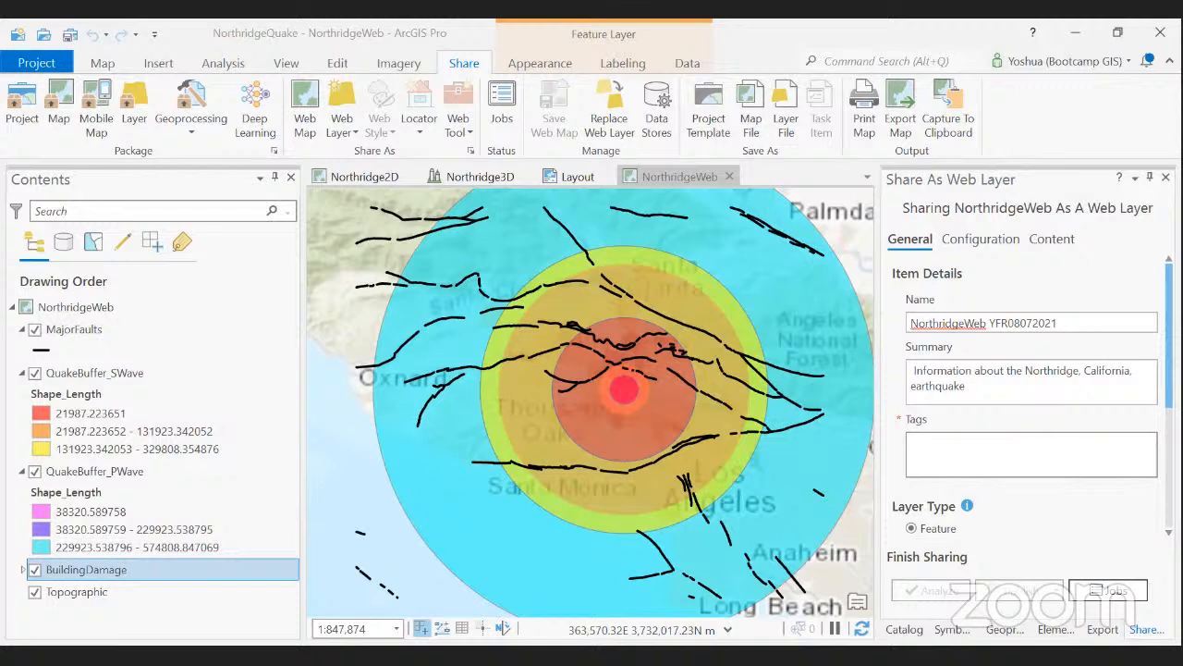
pyautogui.click(1031, 453)
pyautogui.write('Northridge, earthquake, training')
pyautogui.hotkey('alt', 'Tab')
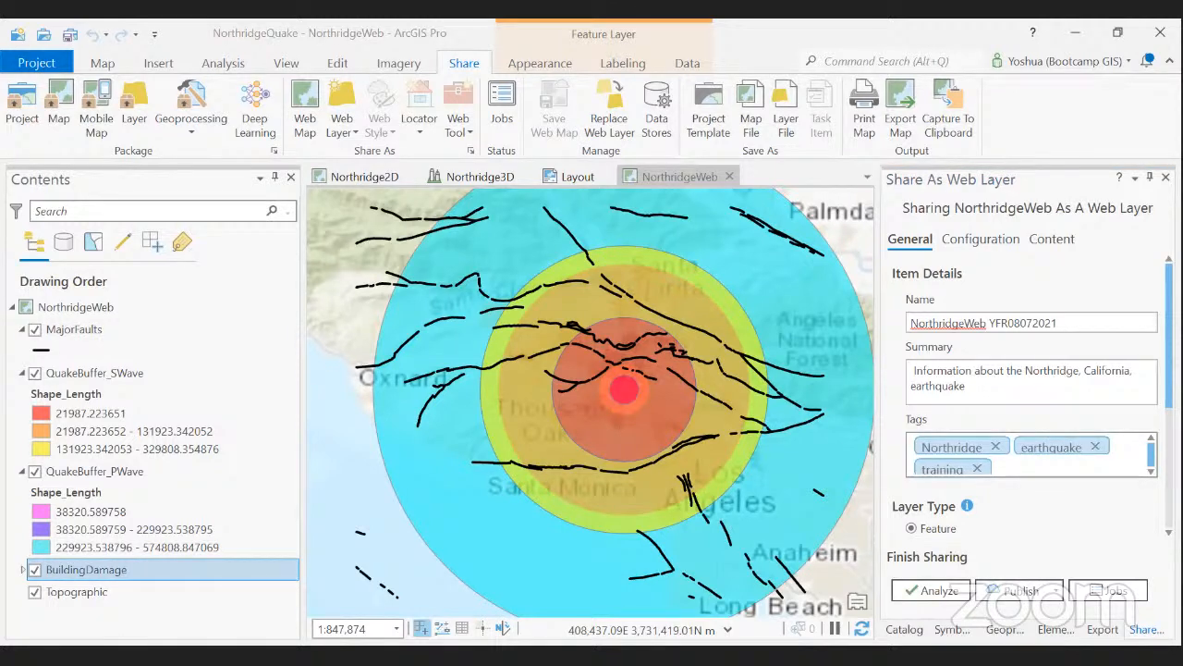
pyautogui.hotkey('alt', 'Tab')
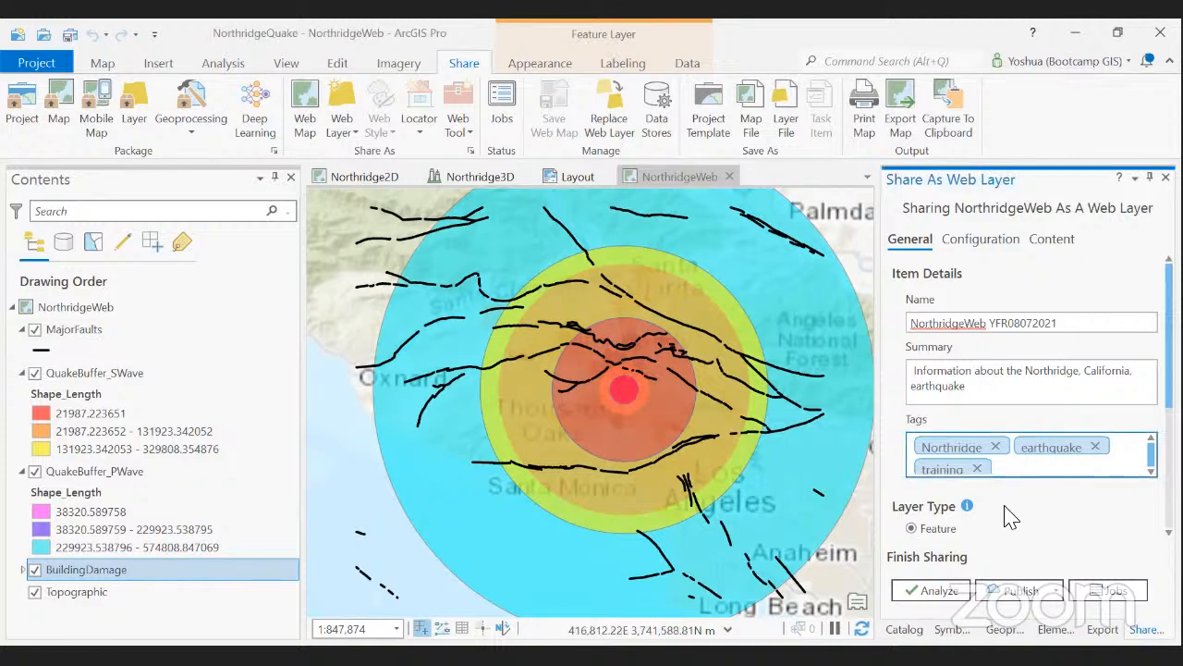
pyautogui.hotkey('alt', 'Tab')
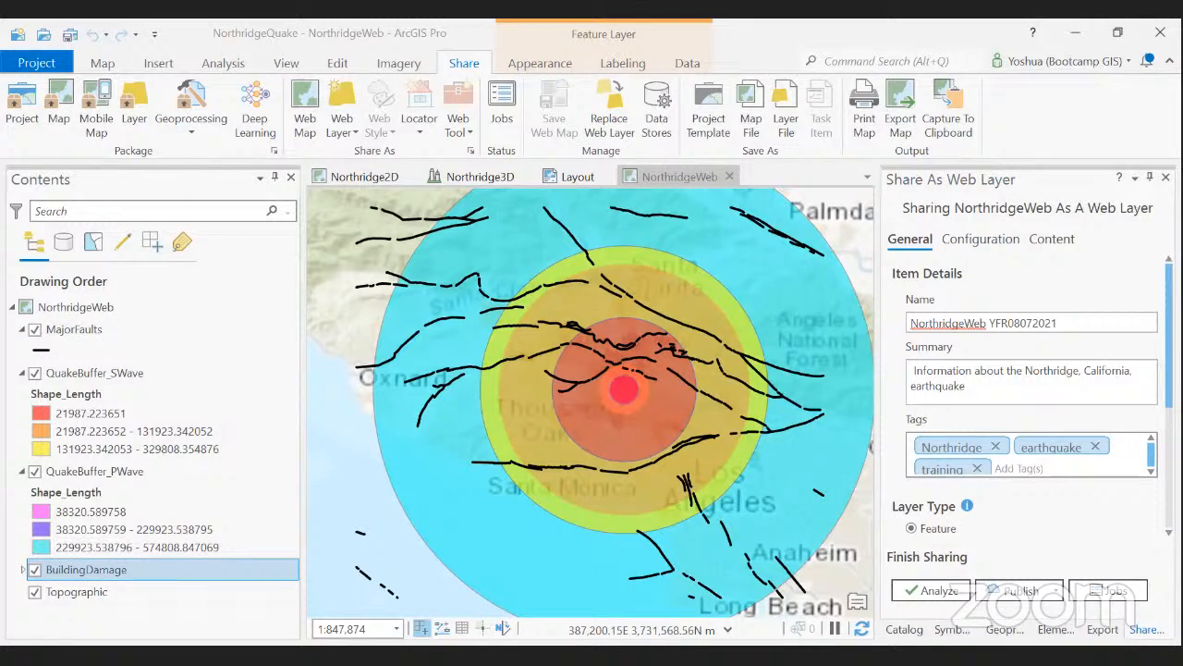
# Analyze the web layer for sharing errors and warnings
pyautogui.scroll(-5, 1043, 518)
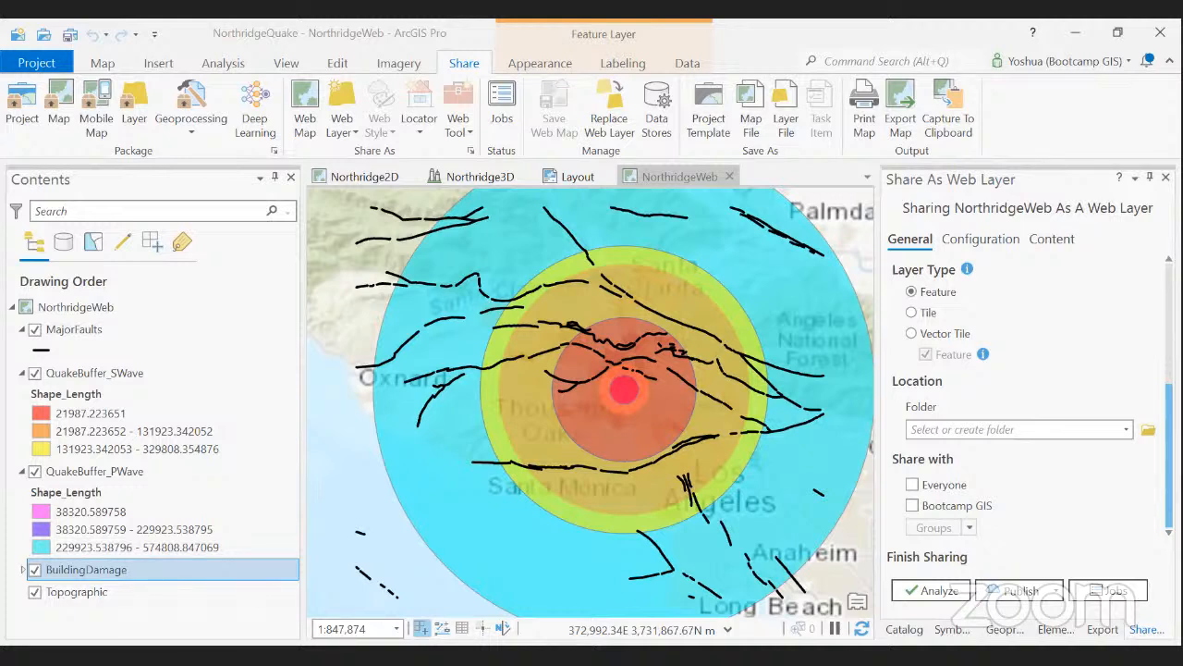
pyautogui.click(1052, 603)
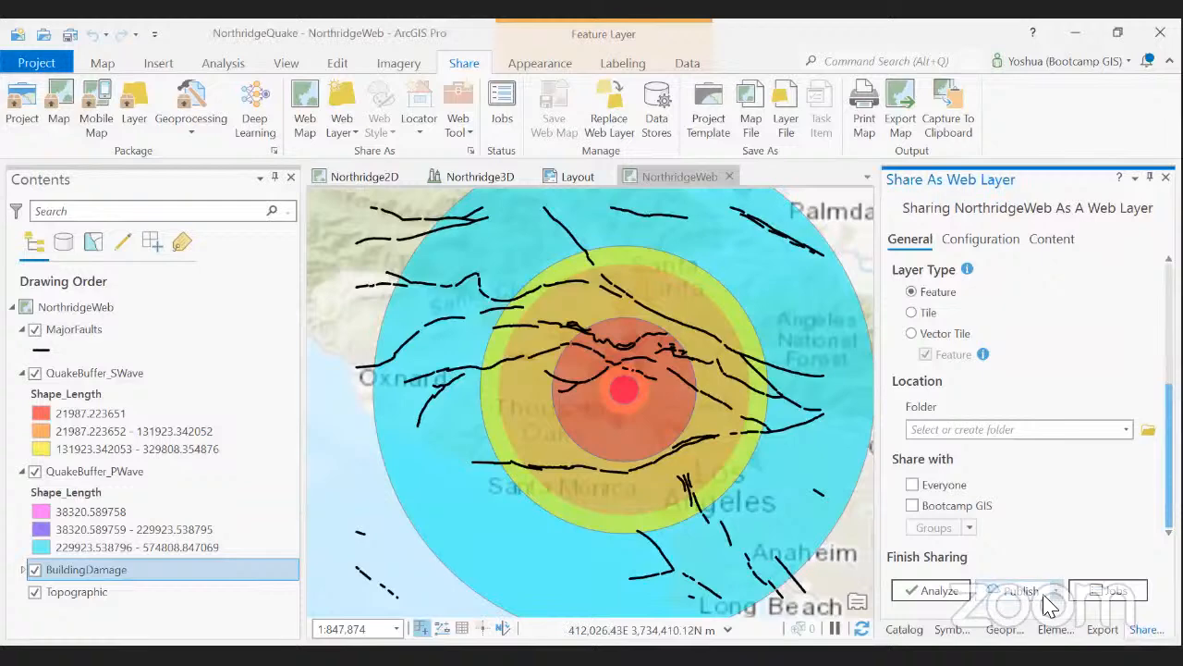
pyautogui.click(962, 590)
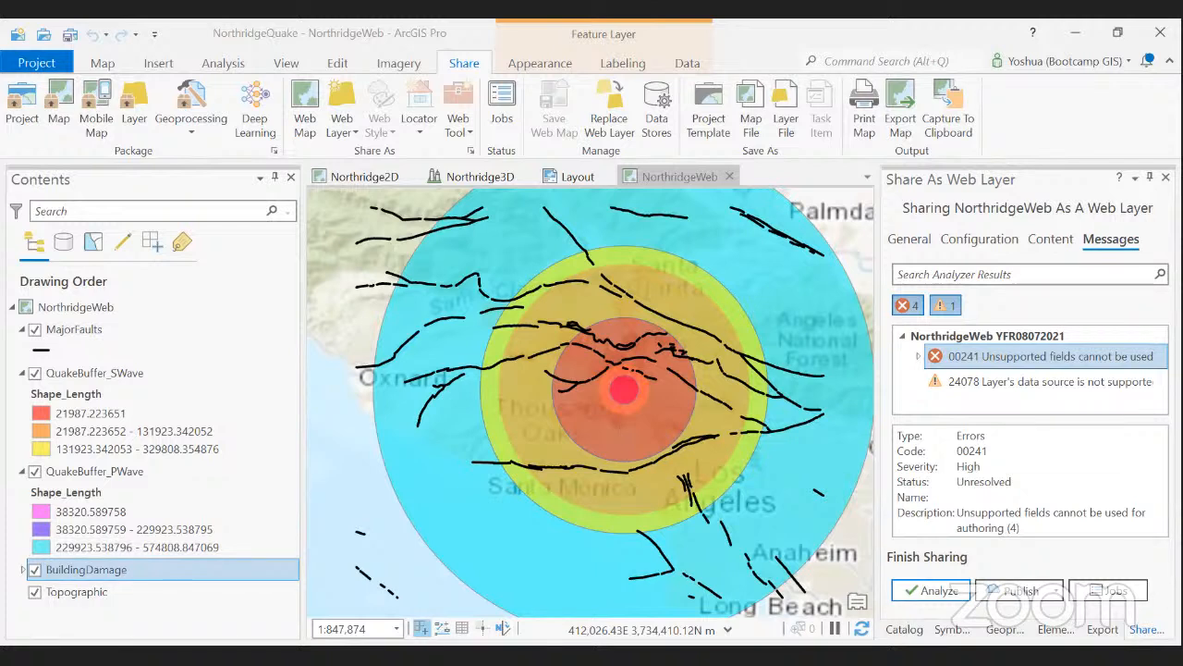
# Remove the Topographic basemap layer from the NorthridgeWeb map and analyze the web layer again
pyautogui.click(87, 593)
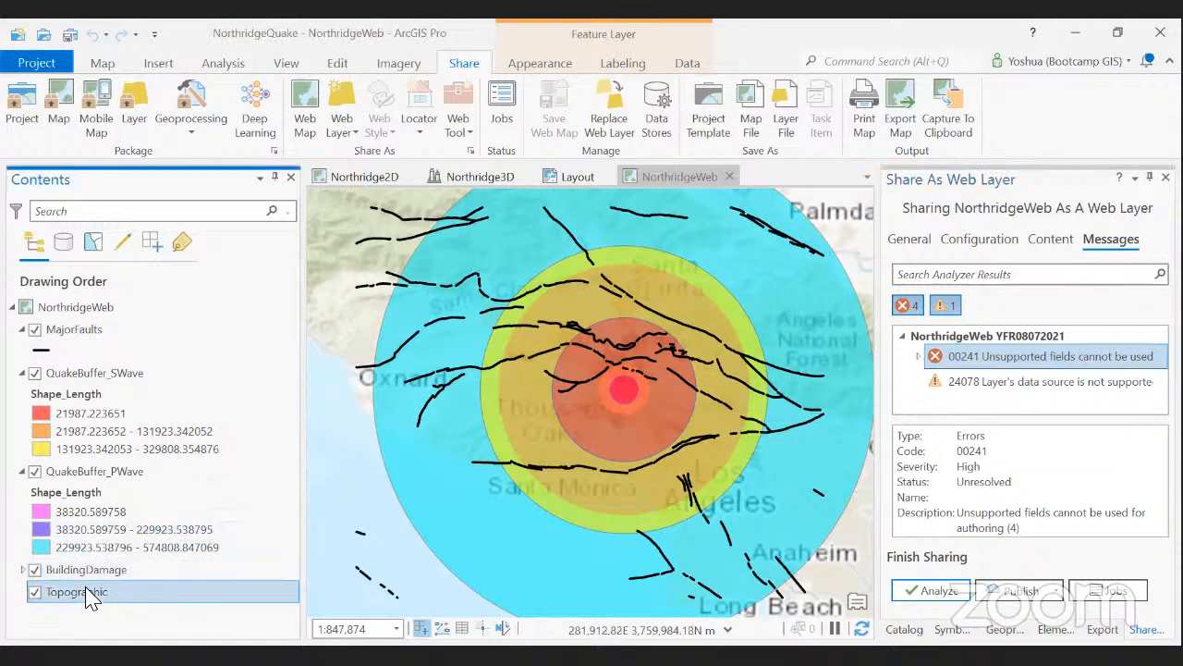
pyautogui.rightClick(90, 595)
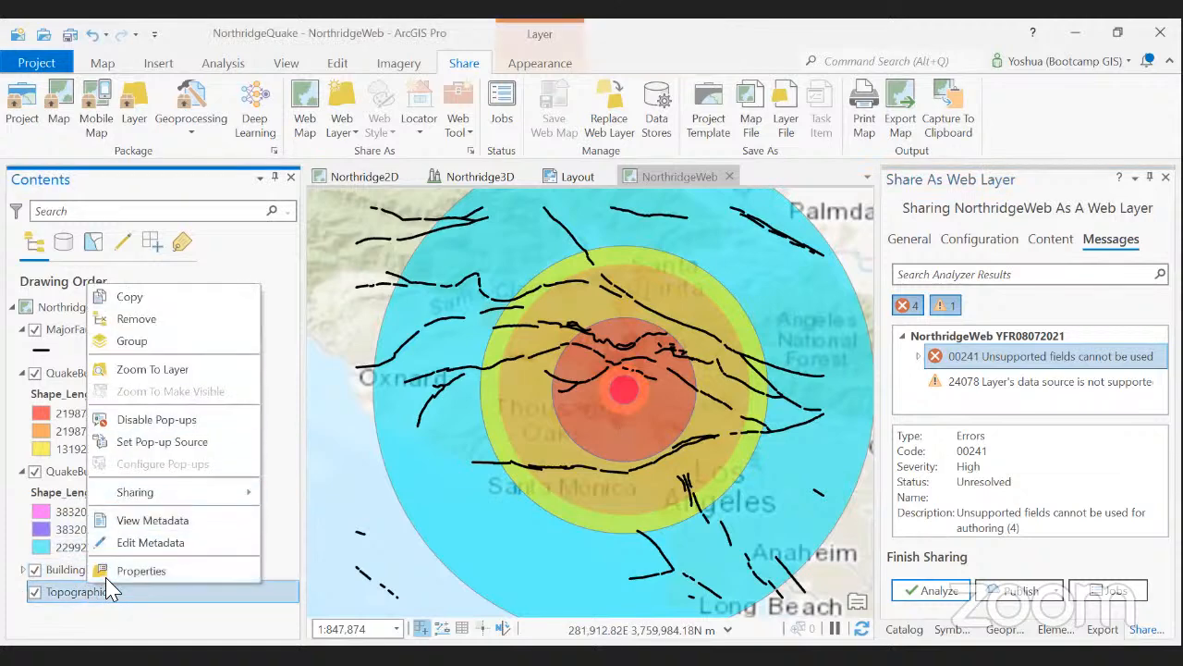
pyautogui.click(155, 325)
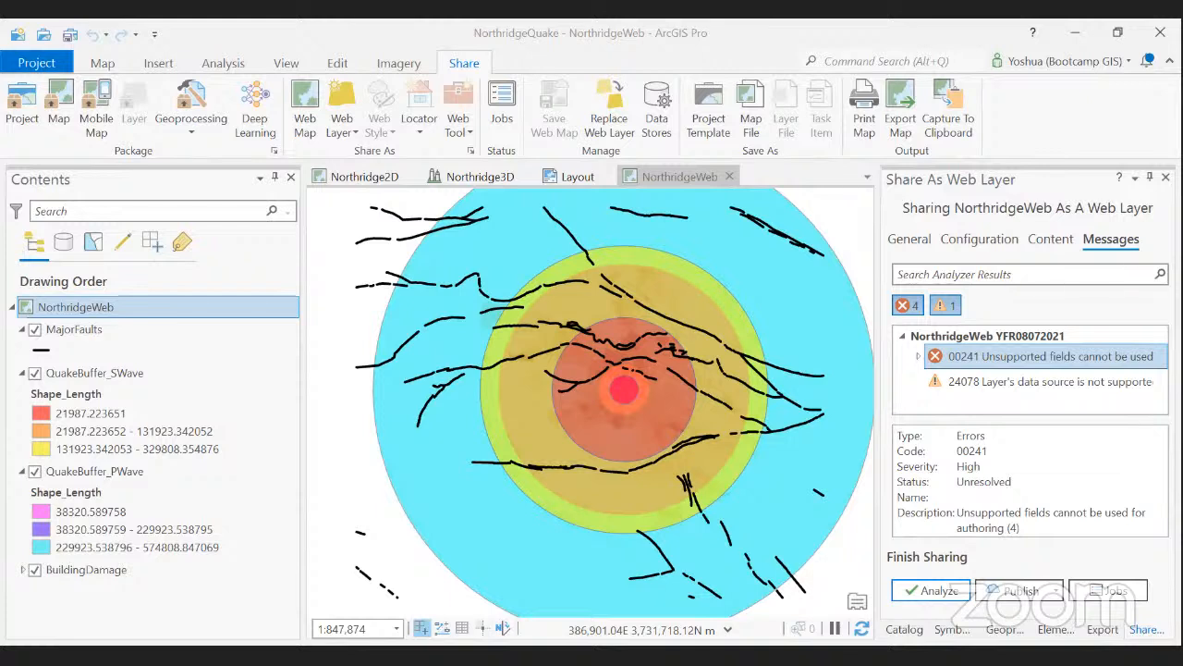
pyautogui.click(932, 590)
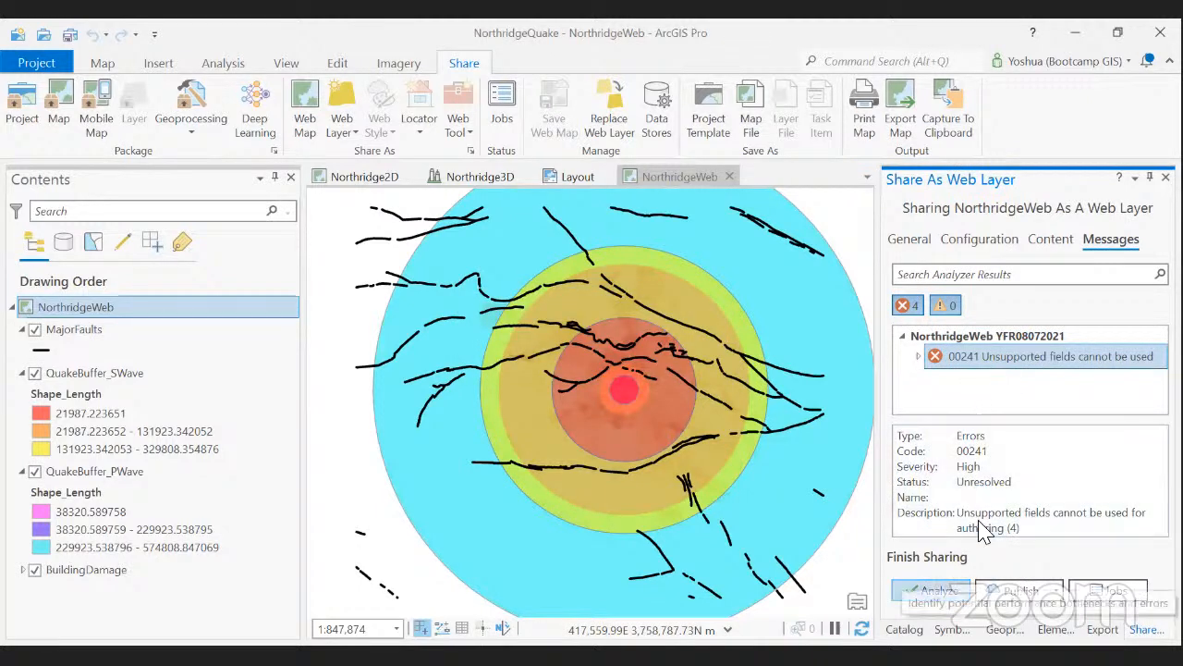
# Try to publish the web layer, dismiss the error message, and try publishing again
pyautogui.click(967, 588)
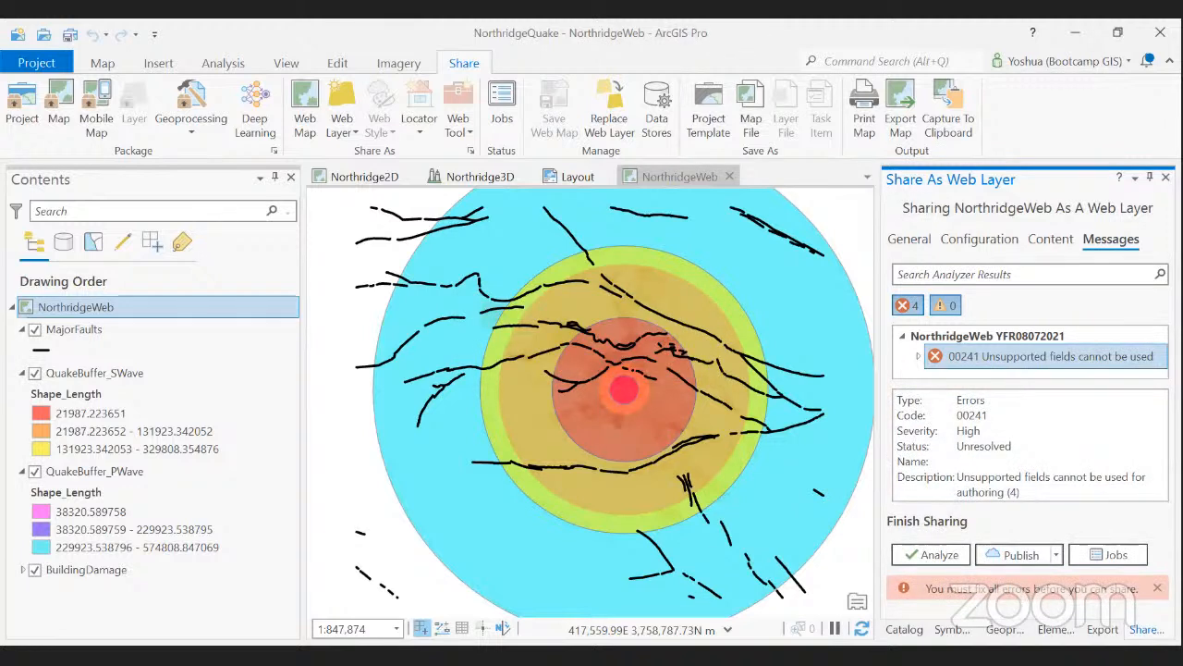
pyautogui.click(1157, 588)
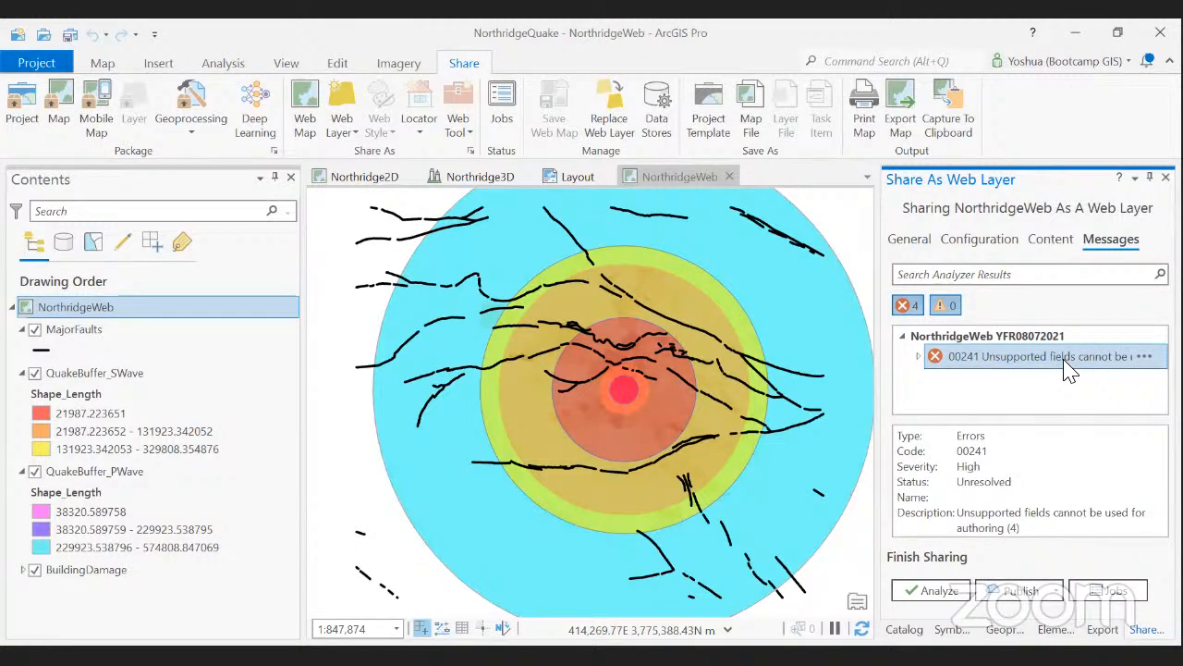
pyautogui.click(1054, 597)
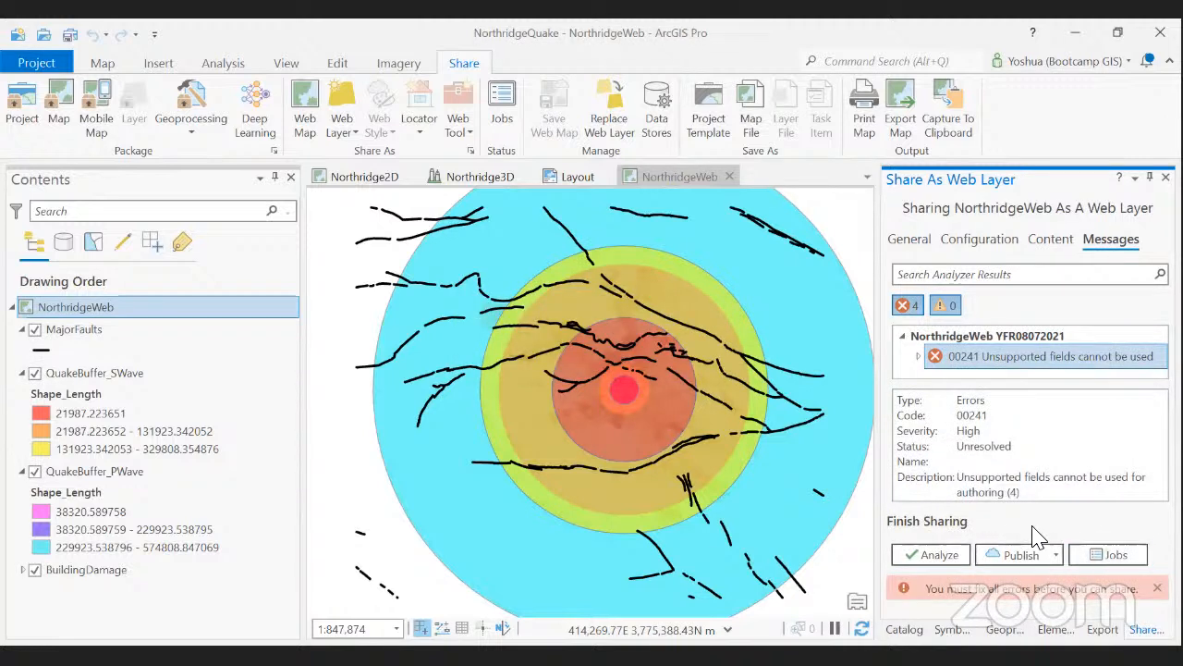
# Expand the 00241 unsupported fields error group, inspect its individual errors, and collapse the group
pyautogui.moveTo(1144, 361)
pyautogui.click(1145, 361)
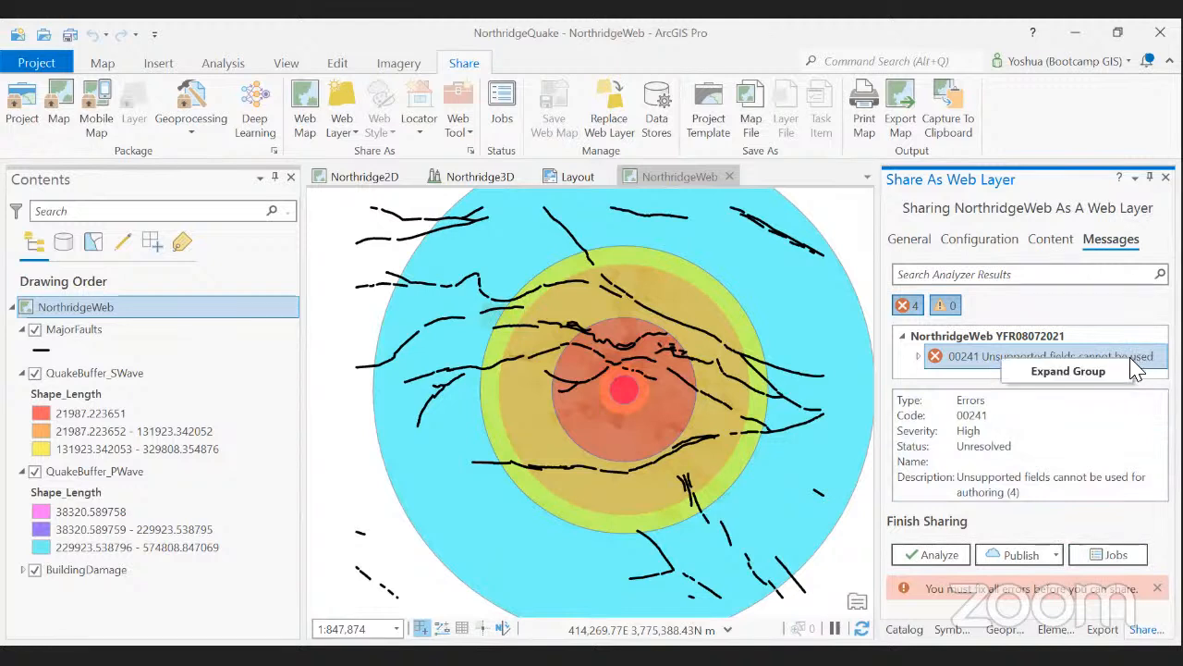
pyautogui.click(1109, 373)
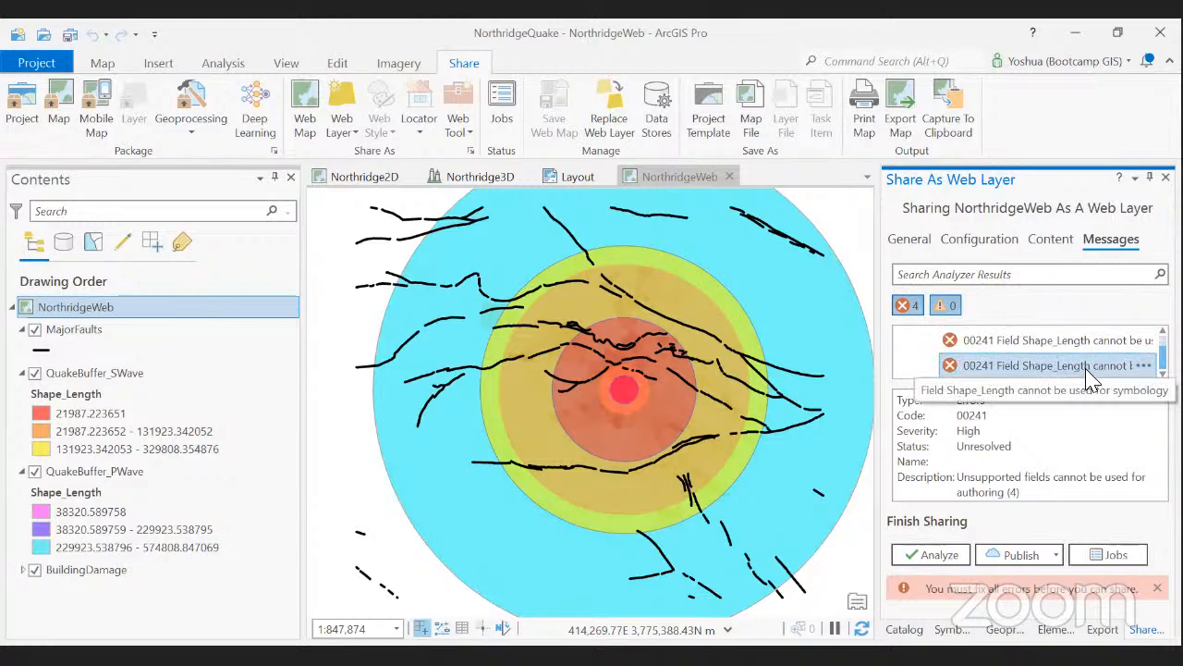
pyautogui.scroll(2, 1090, 379)
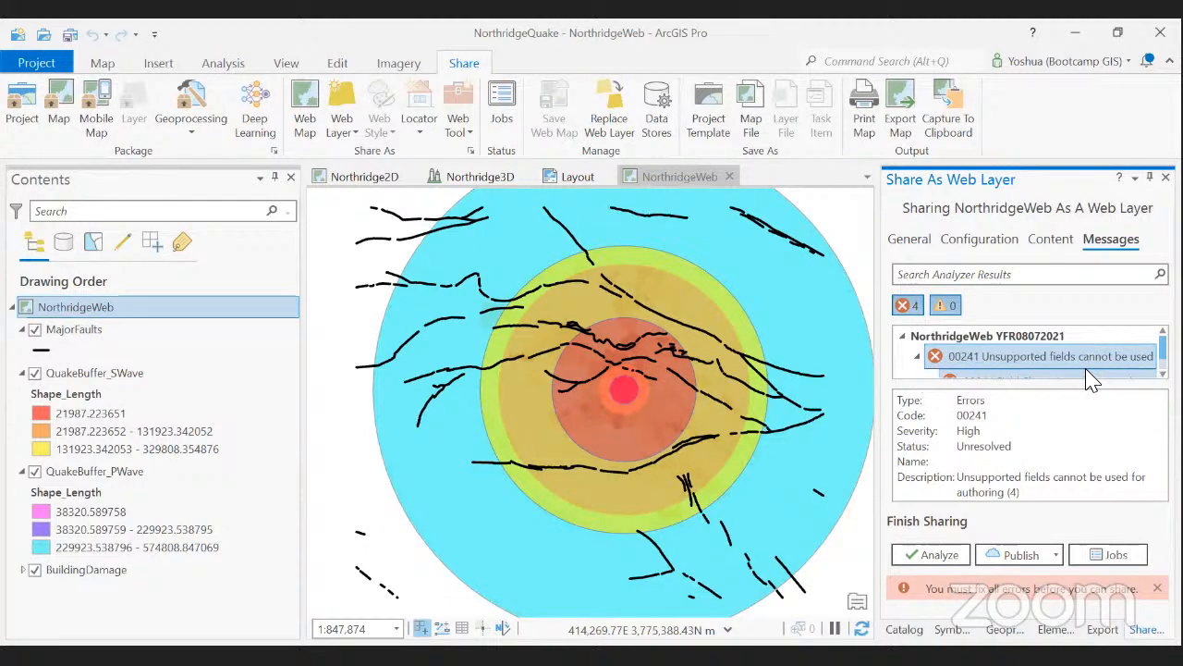
pyautogui.click(919, 361)
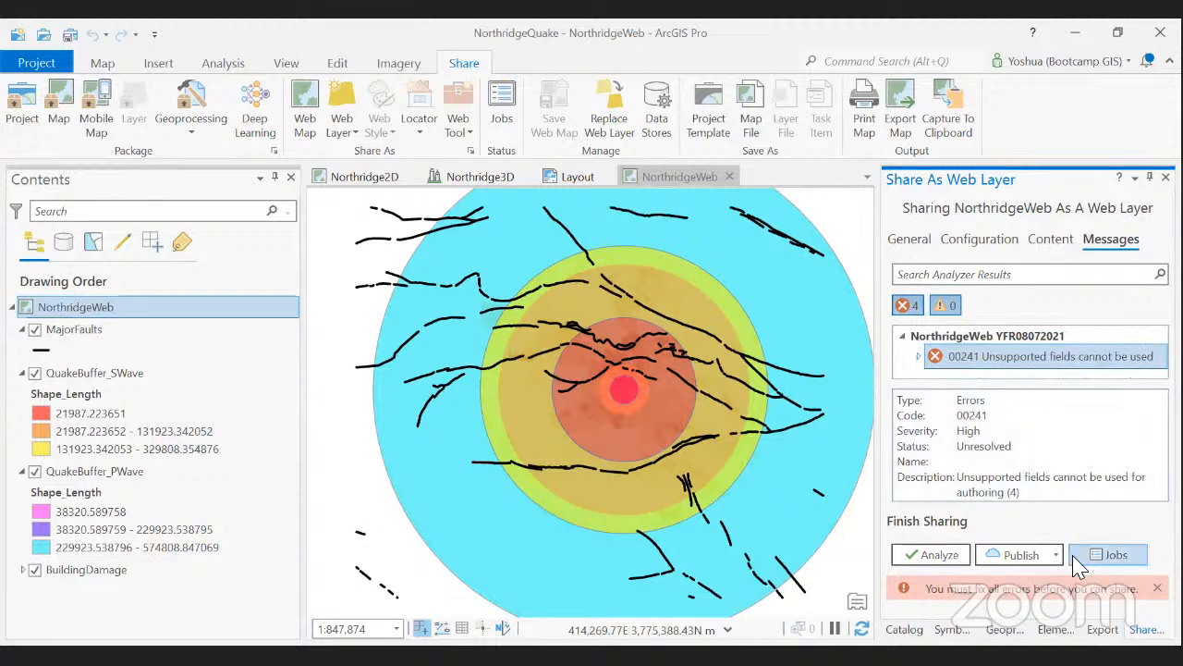
# Dismiss the sharing error message and analyze the web layer again
pyautogui.click(1157, 587)
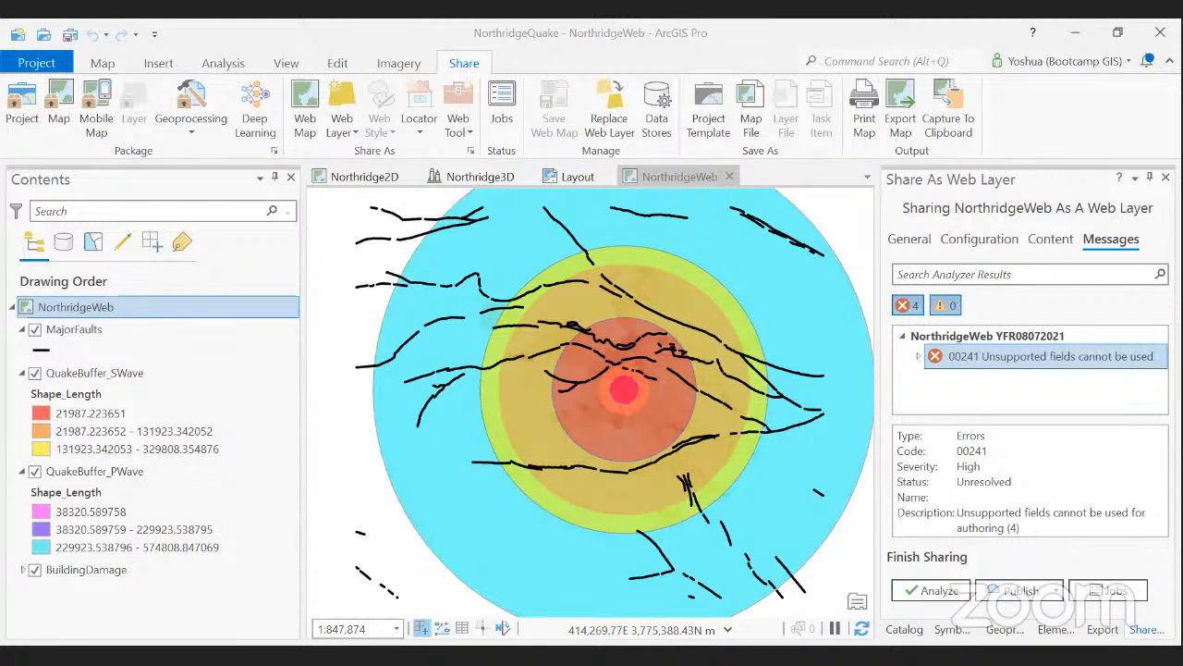
pyautogui.click(936, 589)
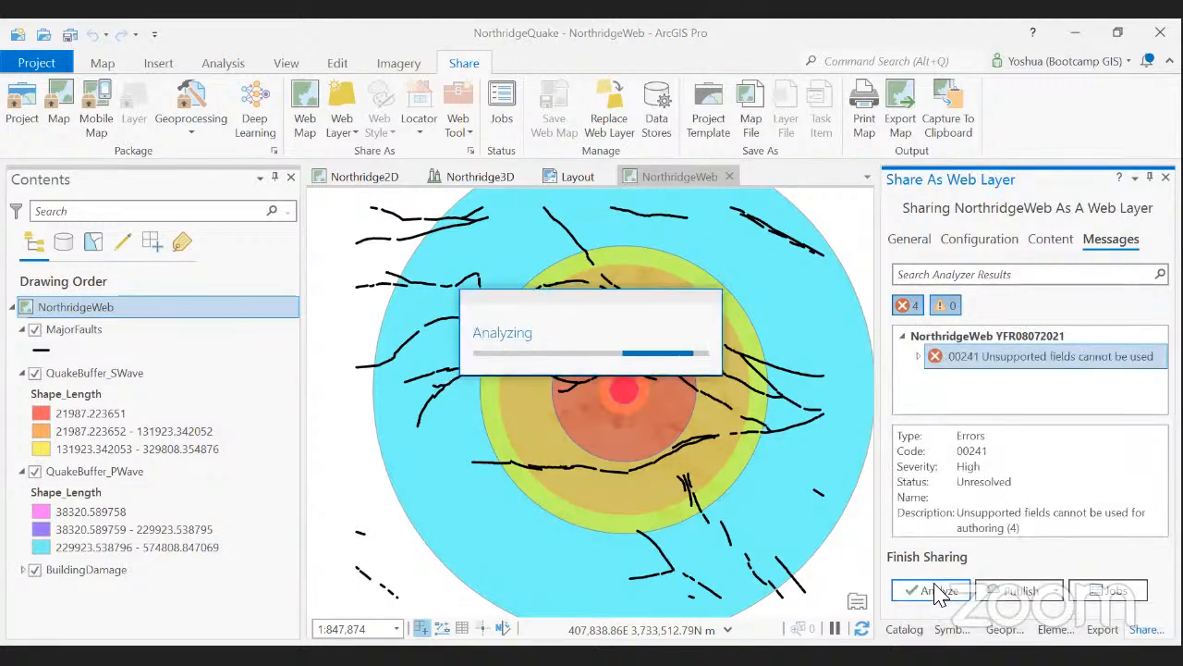
# Check the available actions for the 00241 error group and filter the analyzer results to show only errors
pyautogui.rightClick(1077, 358)
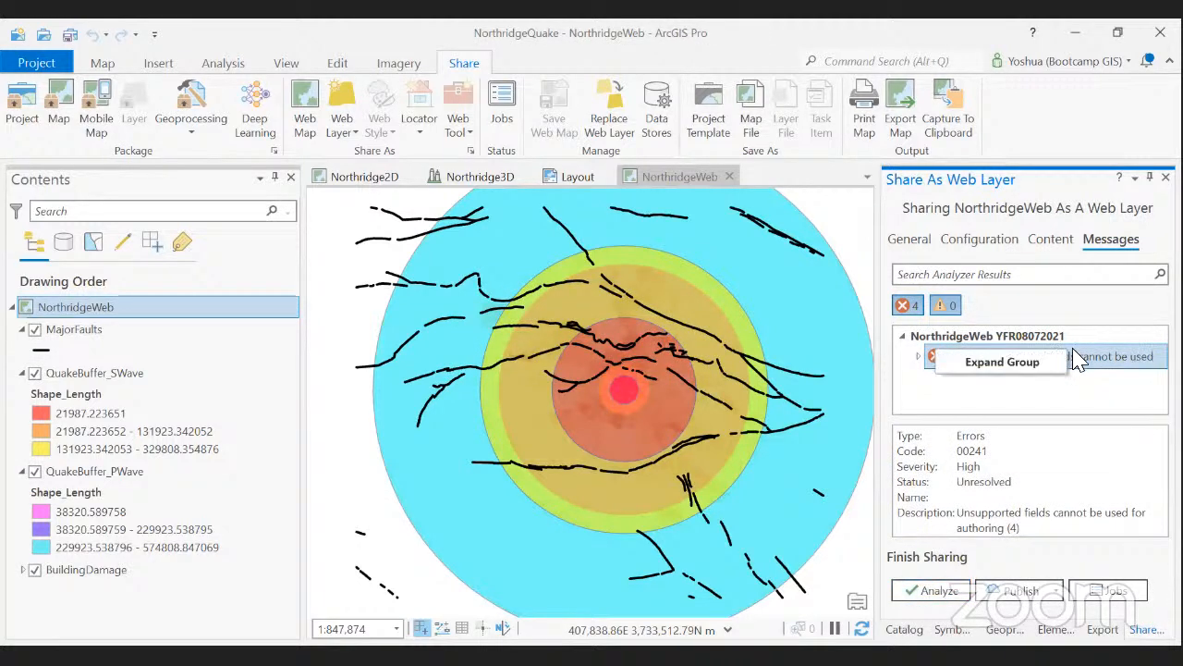
pyautogui.click(1074, 353)
pyautogui.rightClick(1011, 357)
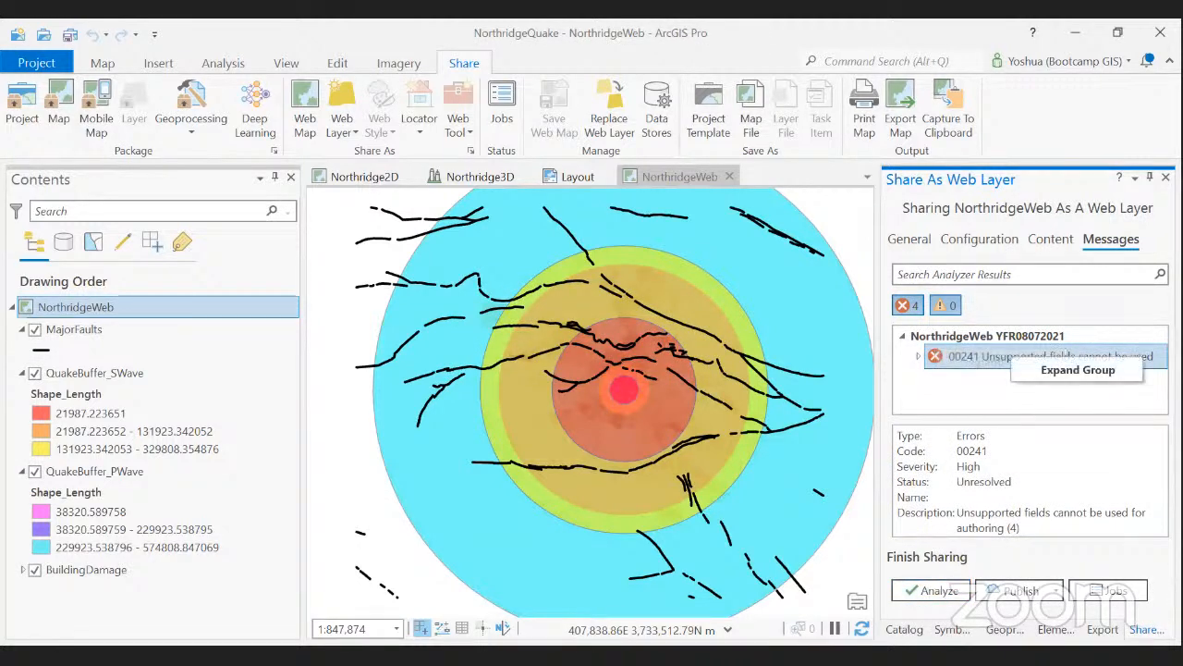
pyautogui.click(1141, 312)
pyautogui.click(914, 305)
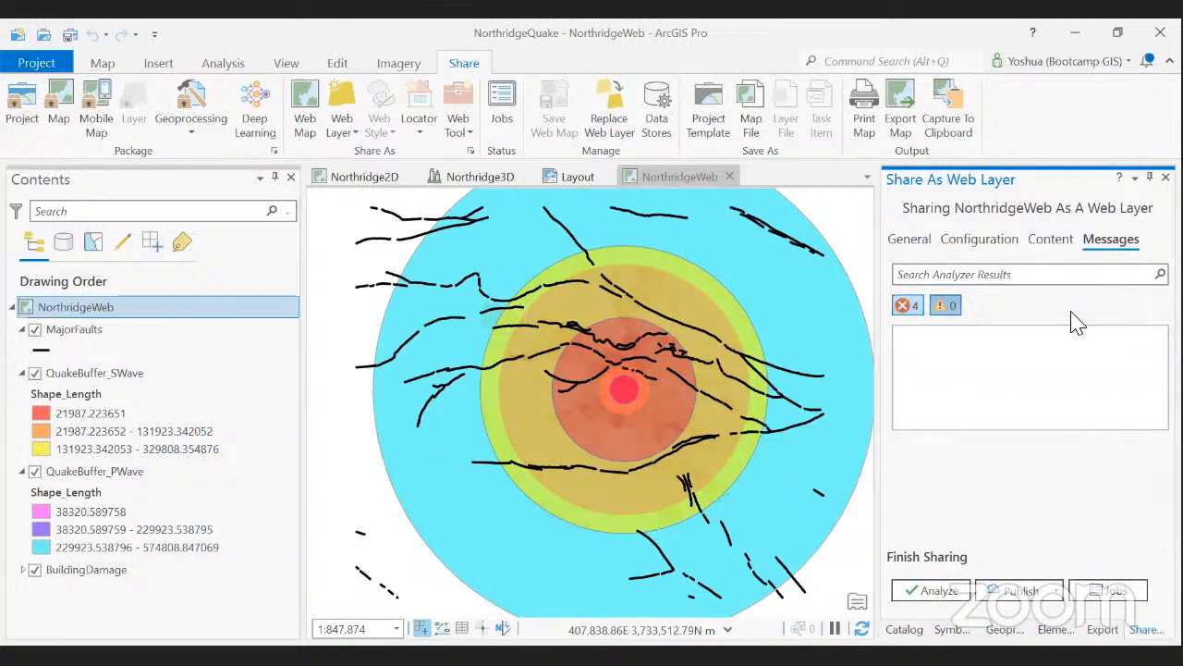
pyautogui.click(910, 307)
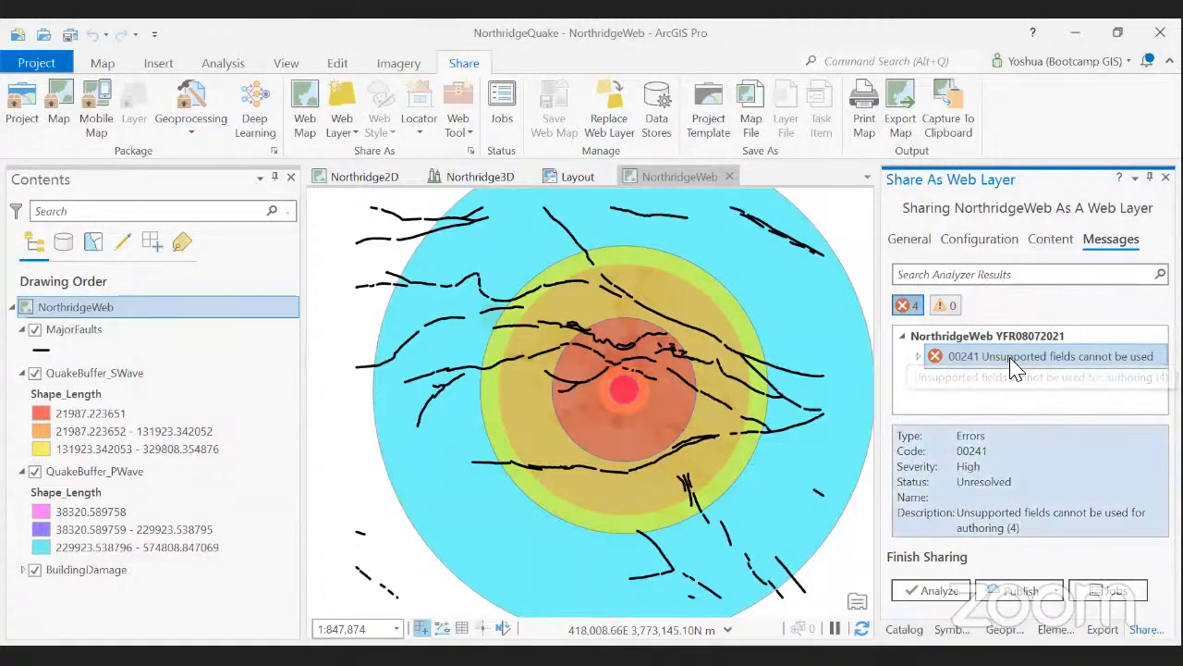
# Expand the 00241 unsupported fields group to view its Shape_Length field errors, and collapse it again
pyautogui.click(1014, 528)
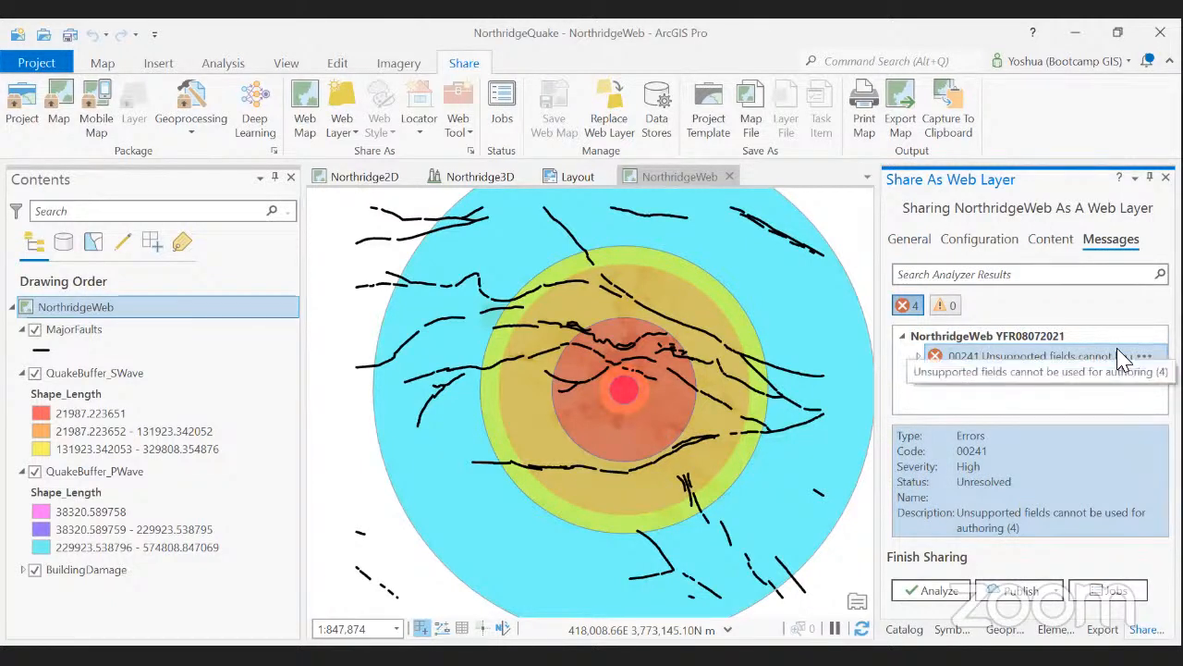
pyautogui.rightClick(1013, 359)
pyautogui.click(1077, 369)
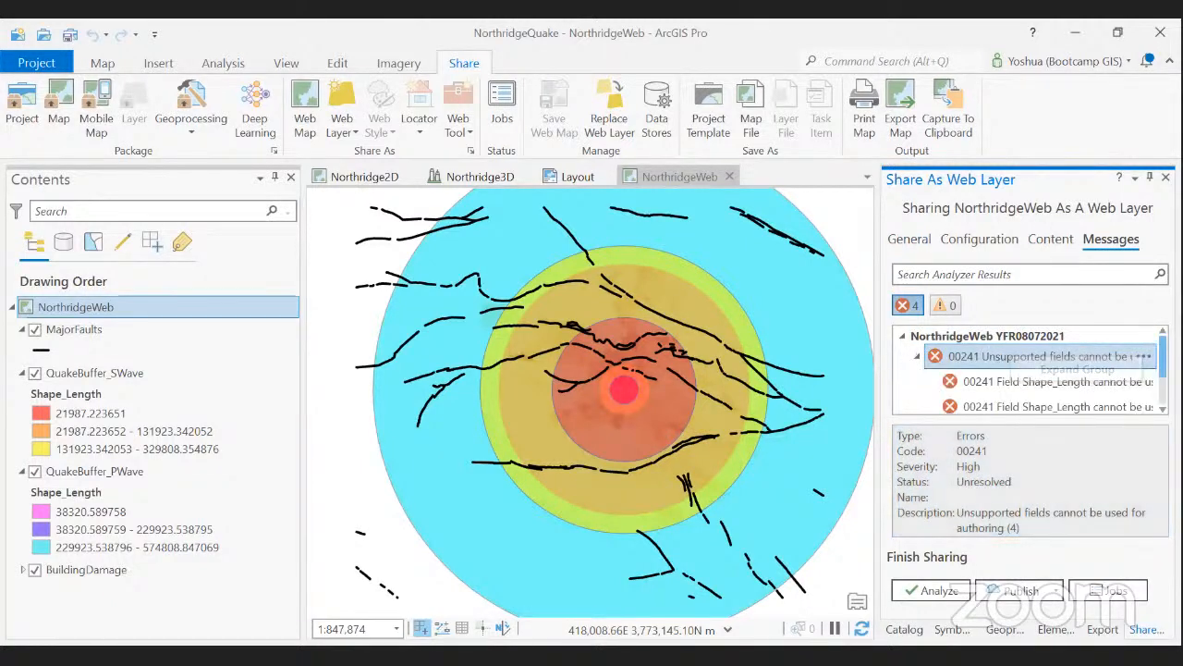
pyautogui.doubleClick(968, 363)
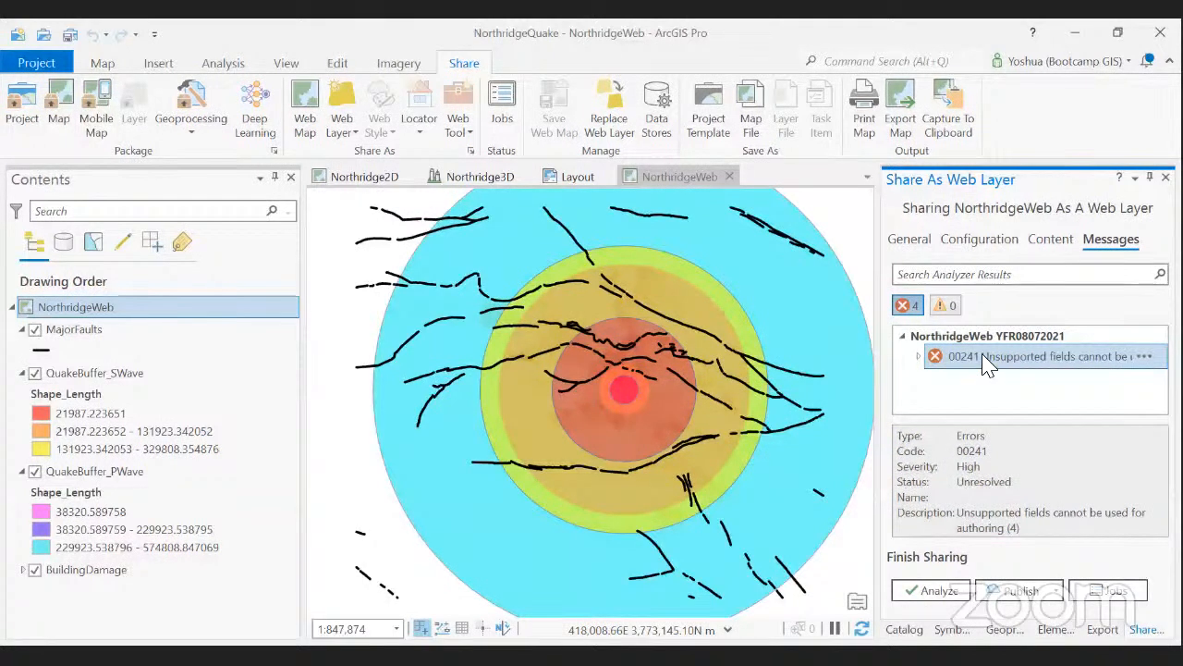